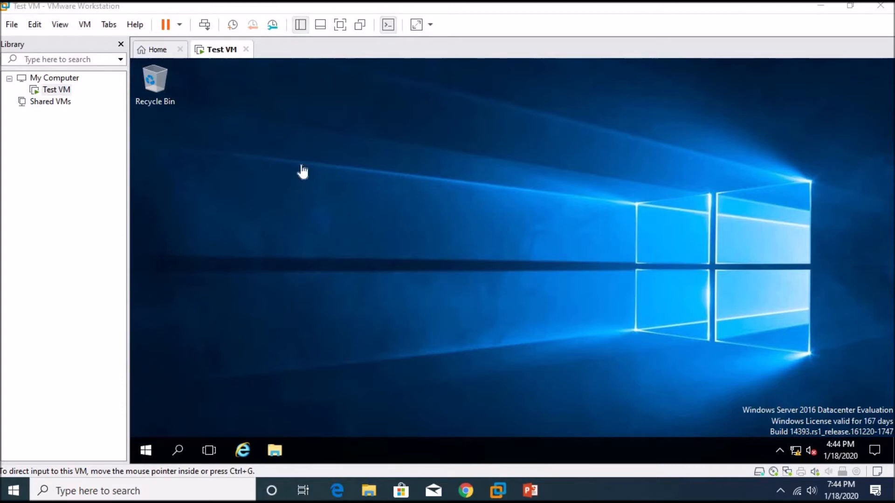
# - Open Command Prompt in the Test VM and run ipconfig /all to list the full network configuration
pyautogui.click(517, 195)
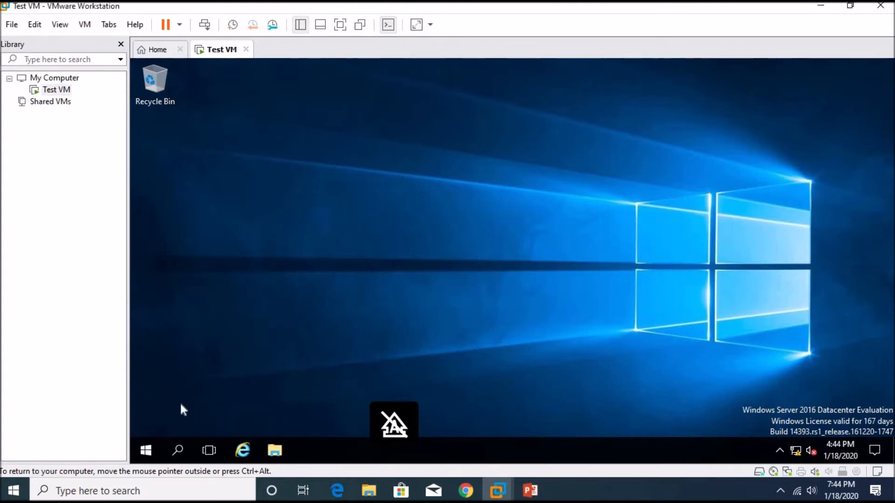
pyautogui.click(146, 451)
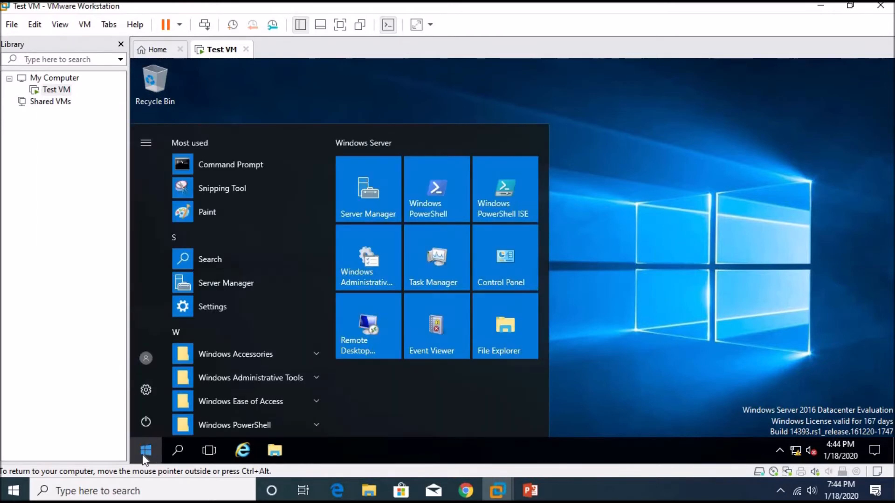
pyautogui.click(246, 166)
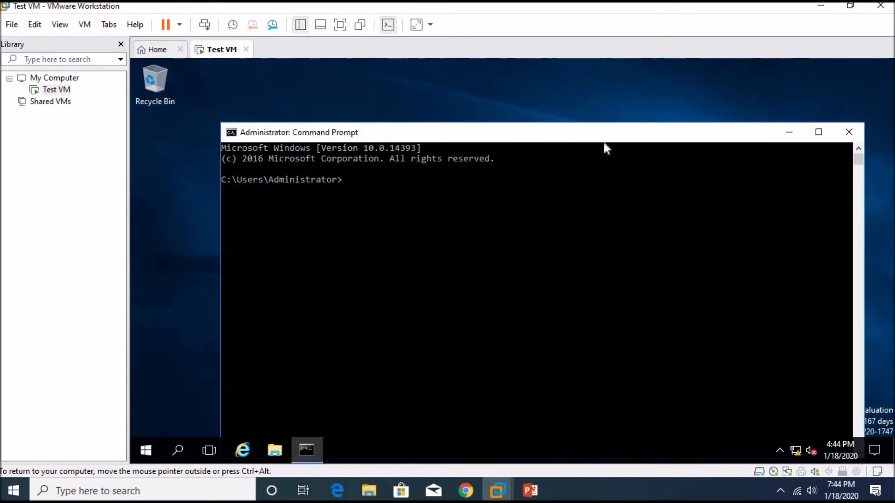
pyautogui.write('ipconfig /all')
pyautogui.press('Return')
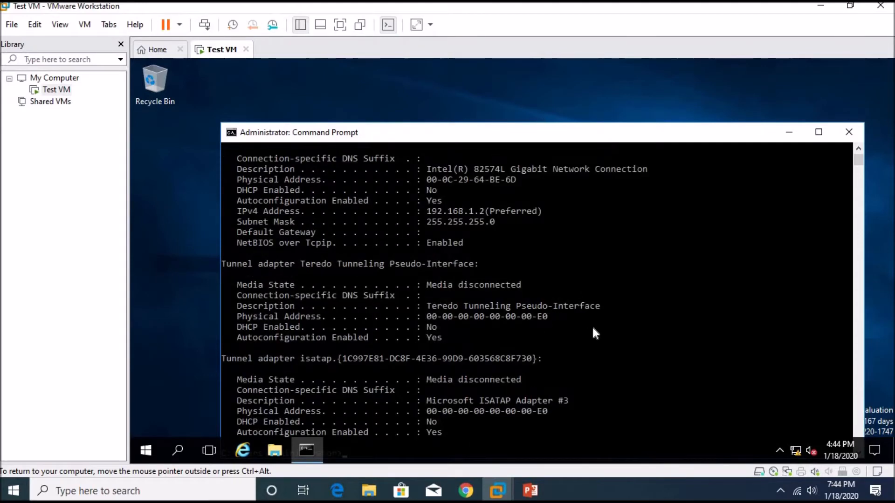
# - Examine the Ethernet0 adapter's IPv4 address, subnet mask and default gateway, close Command Prompt and refresh the desktop
pyautogui.scroll(1, 592, 325)
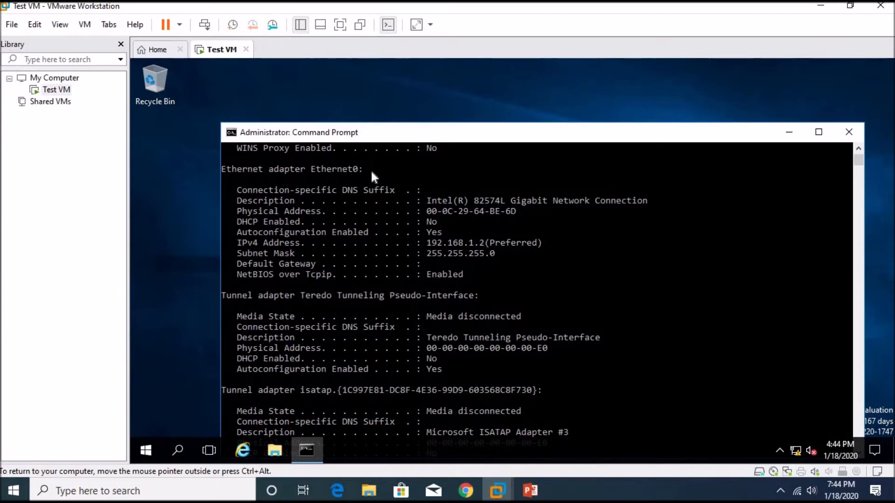
pyautogui.moveTo(375, 168); pyautogui.dragTo(306, 169)
pyautogui.moveTo(583, 242); pyautogui.dragTo(246, 242)
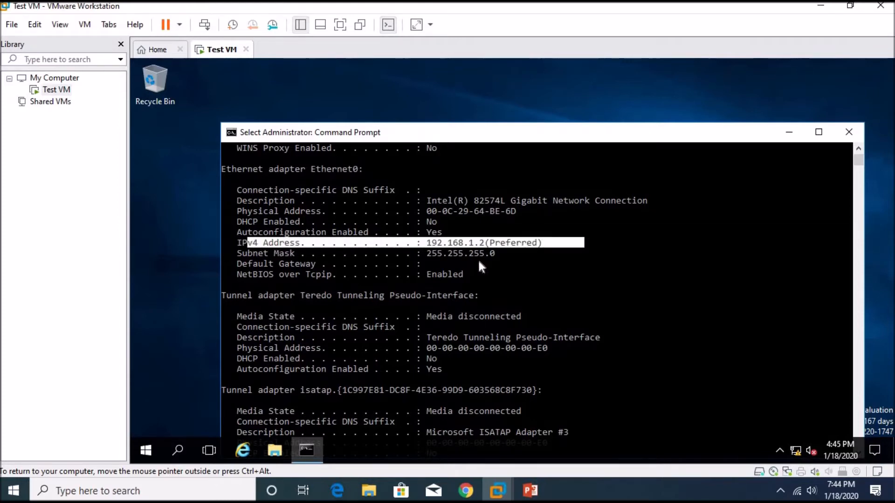
pyautogui.moveTo(511, 253); pyautogui.dragTo(251, 255)
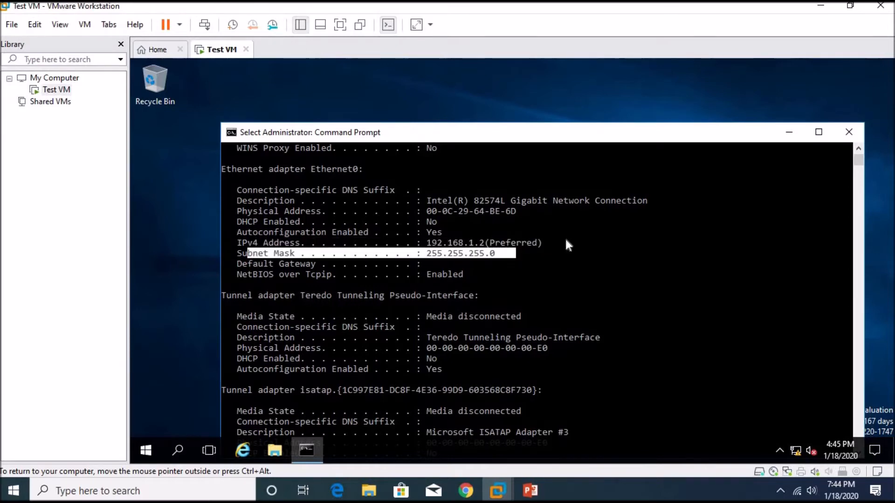
pyautogui.click(617, 218)
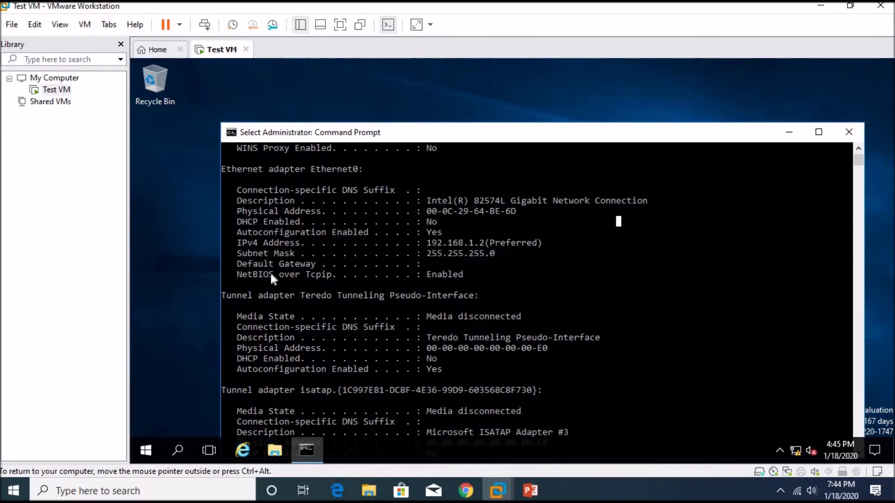
pyautogui.moveTo(241, 261); pyautogui.dragTo(550, 264)
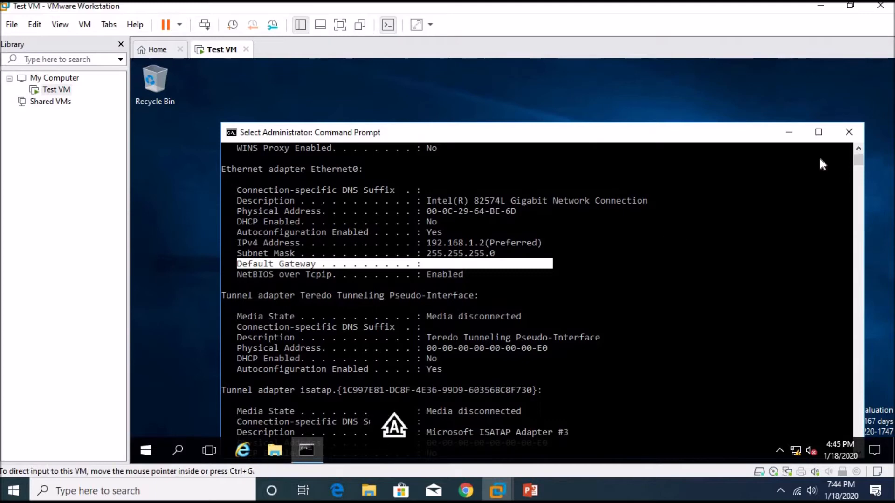
pyautogui.click(849, 132)
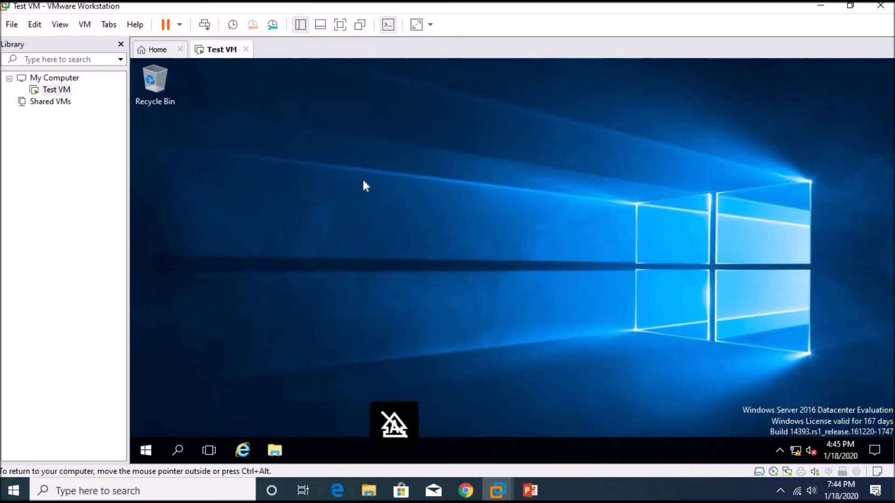
pyautogui.rightClick(340, 163)
pyautogui.click(385, 202)
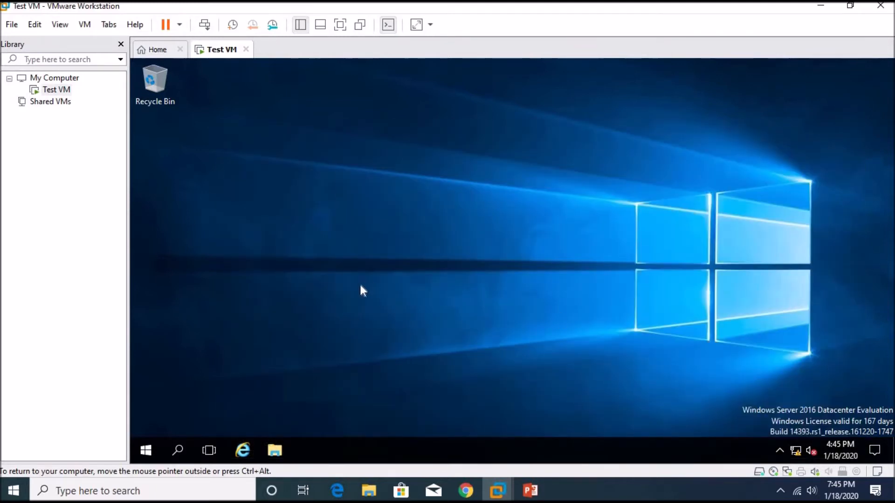
# - Start adding roles and features from Server Manager, using role-based or feature-based installation on server TOR-AD01
pyautogui.click(148, 443)
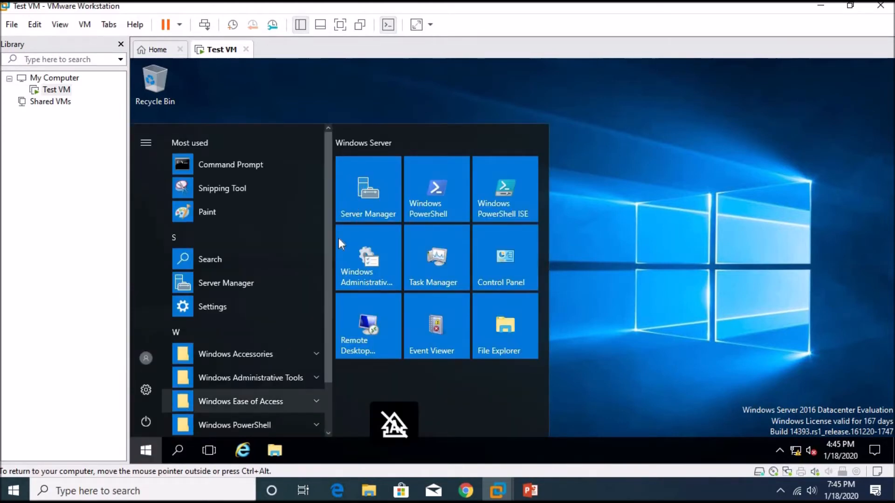
pyautogui.click(369, 164)
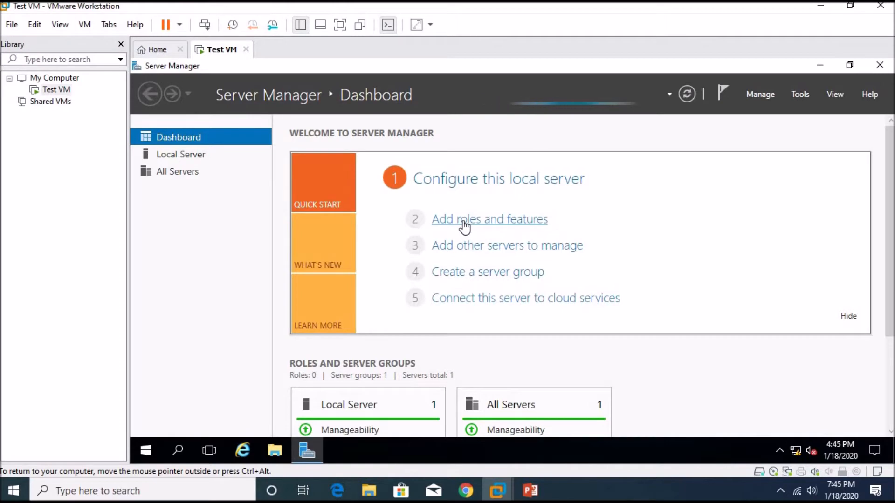
pyautogui.click(464, 223)
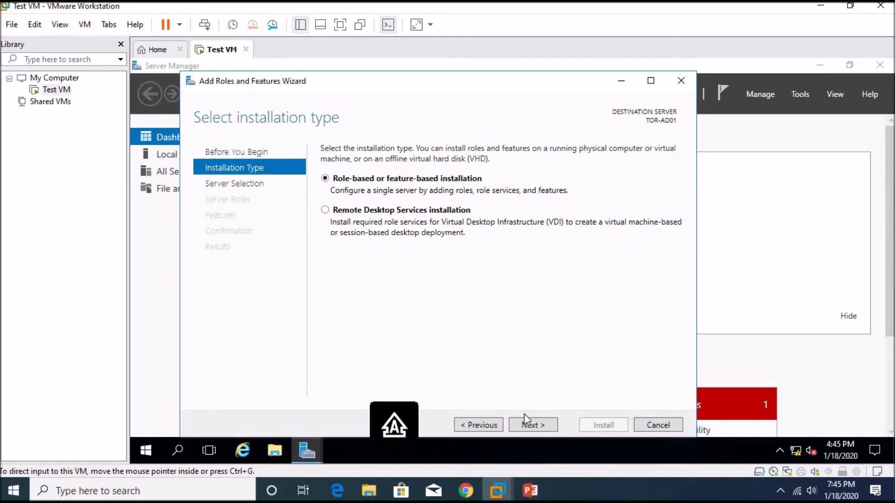
pyautogui.click(540, 425)
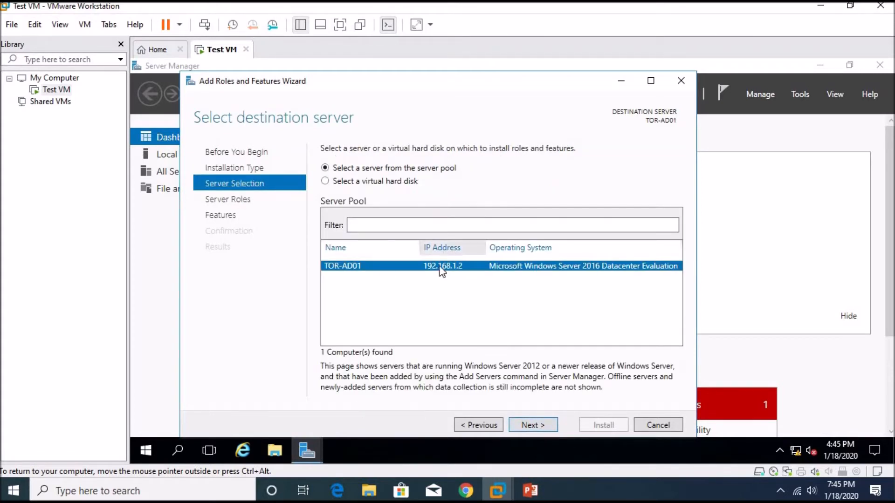
pyautogui.click(530, 425)
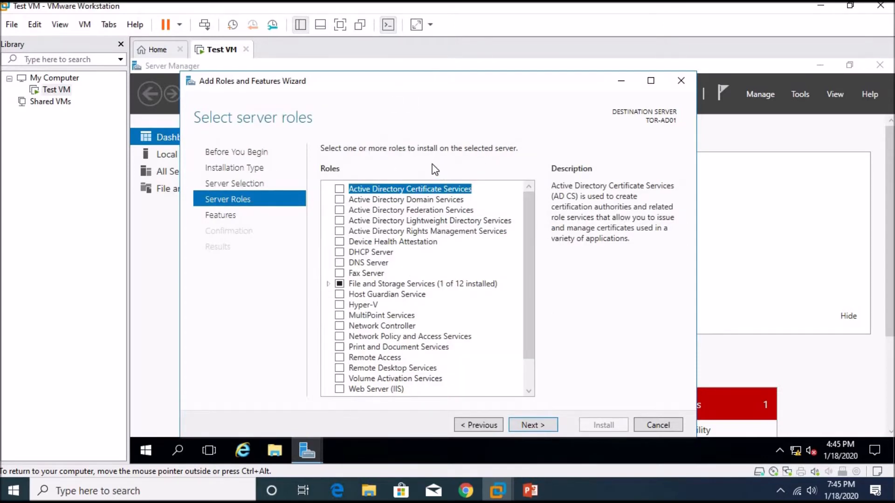
# - Select the DHCP Server role with its required management tools and proceed to the installation confirmation with the default features
pyautogui.click(358, 253)
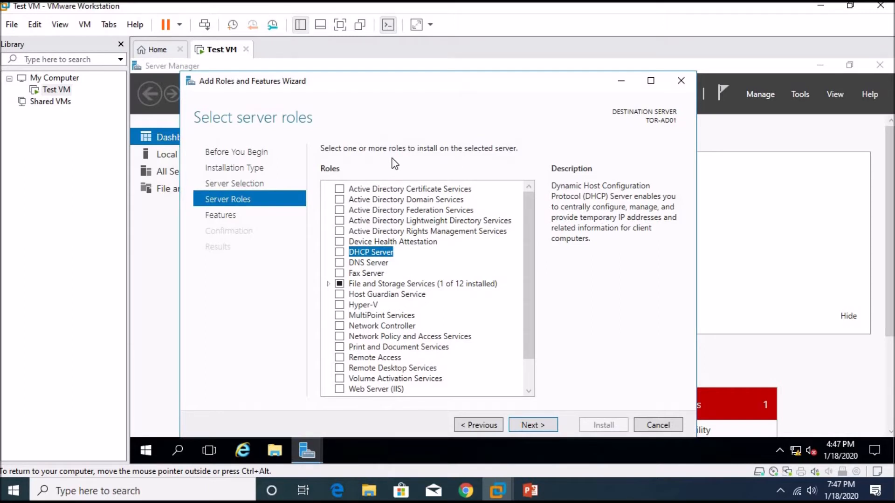
pyautogui.click(341, 253)
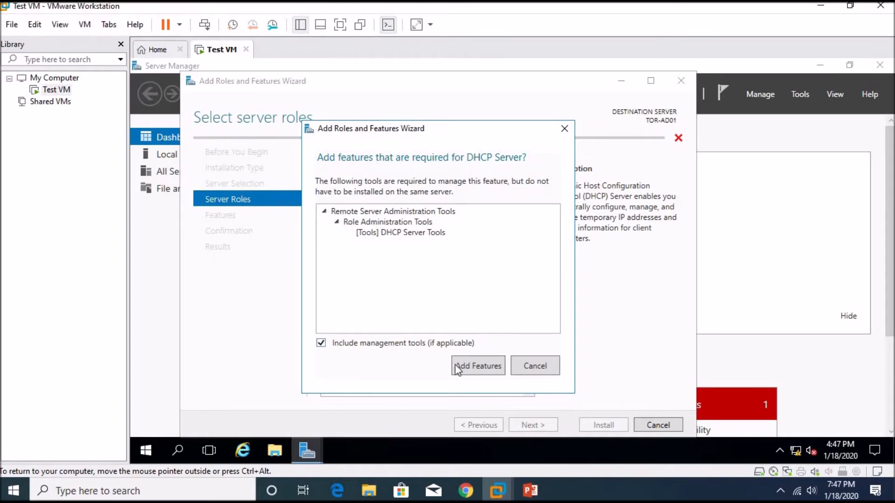
pyautogui.click(493, 369)
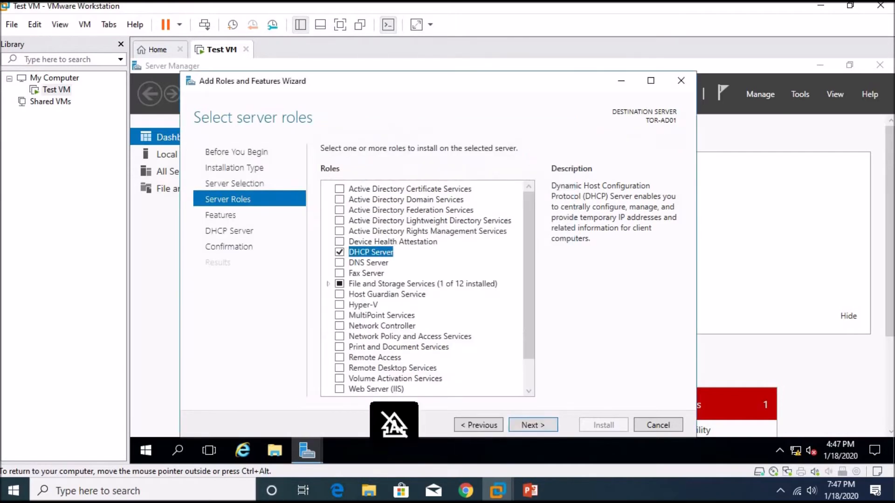
pyautogui.click(534, 424)
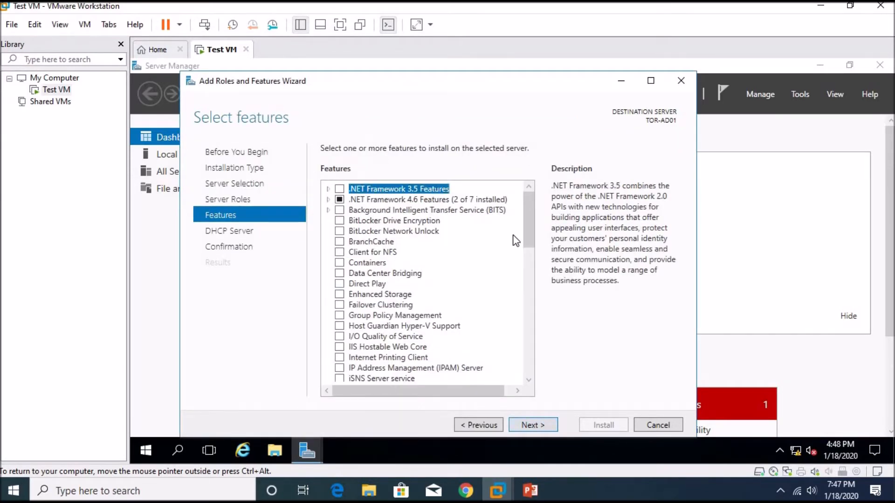
pyautogui.moveTo(528, 205)
pyautogui.mouseDown()
pyautogui.moveTo(518, 321)
pyautogui.moveTo(524, 337)
pyautogui.moveTo(544, 186)
pyautogui.moveTo(514, 205)
pyautogui.mouseUp()
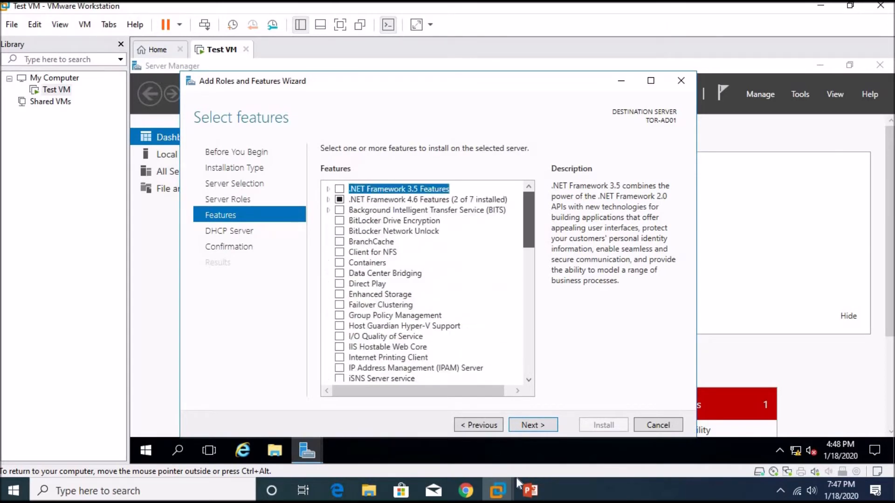
pyautogui.click(533, 423)
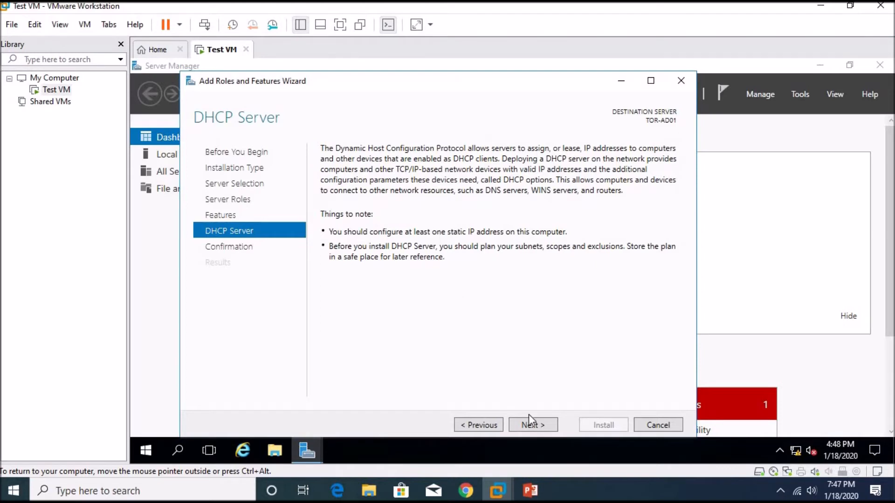
pyautogui.click(538, 426)
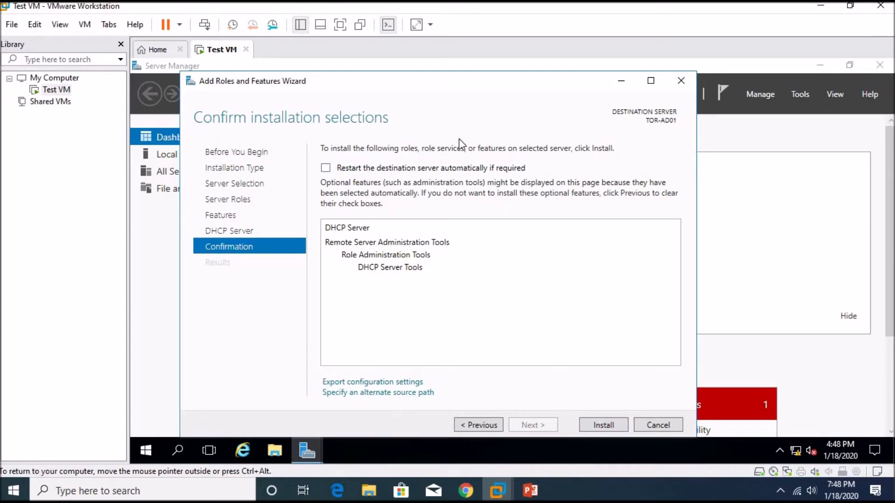
# - Allow automatic restart of the destination server, install the DHCP Server role and close the wizard
pyautogui.click(326, 168)
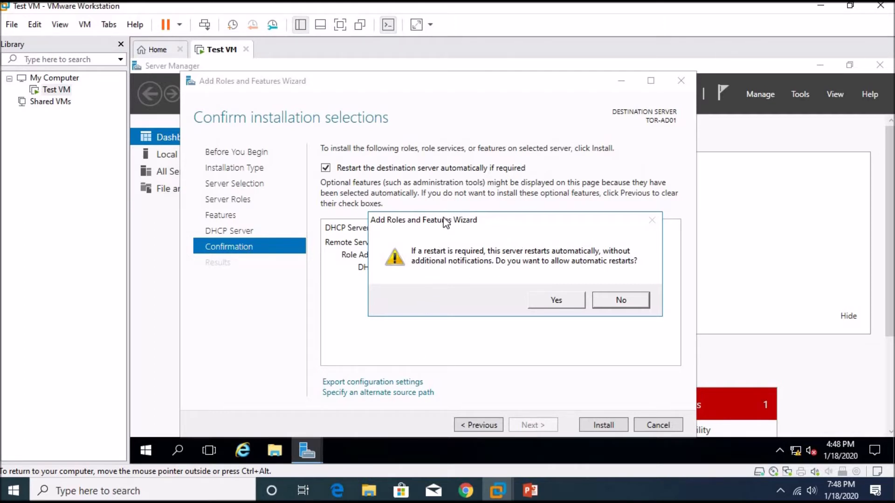
pyautogui.moveTo(445, 219); pyautogui.dragTo(437, 159)
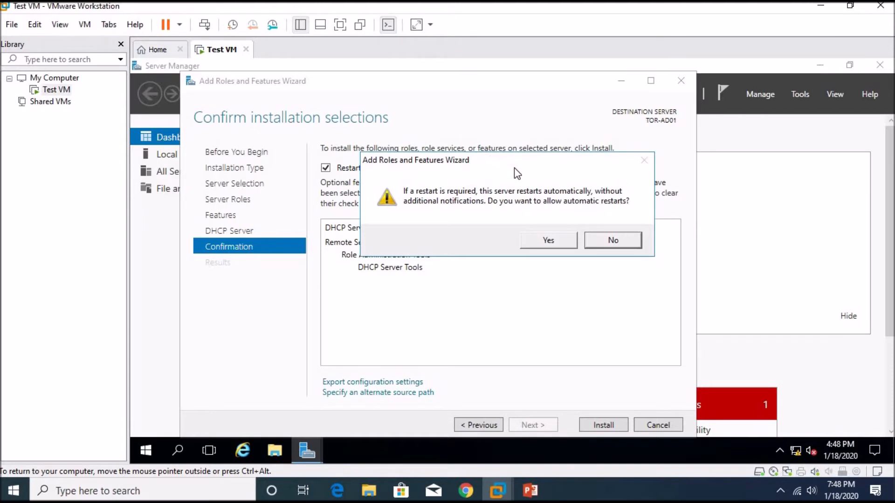
pyautogui.click(548, 241)
pyautogui.click(602, 424)
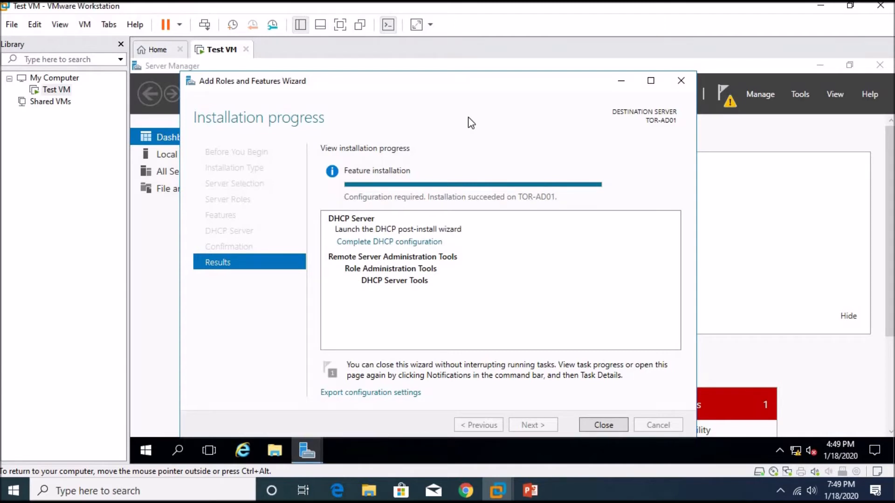
pyautogui.click(607, 425)
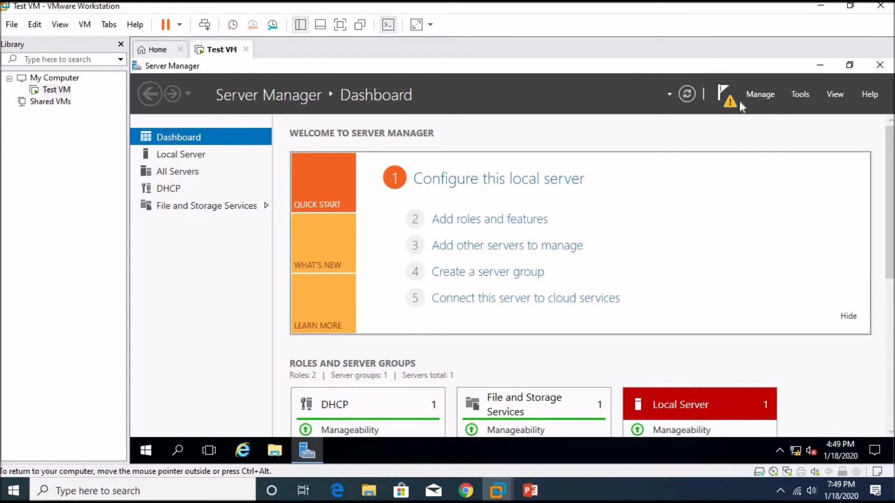
# - Complete the DHCP post-install configuration from the pending notification, committing creation of the DHCP Administrators and DHCP Users security groups
pyautogui.click(721, 102)
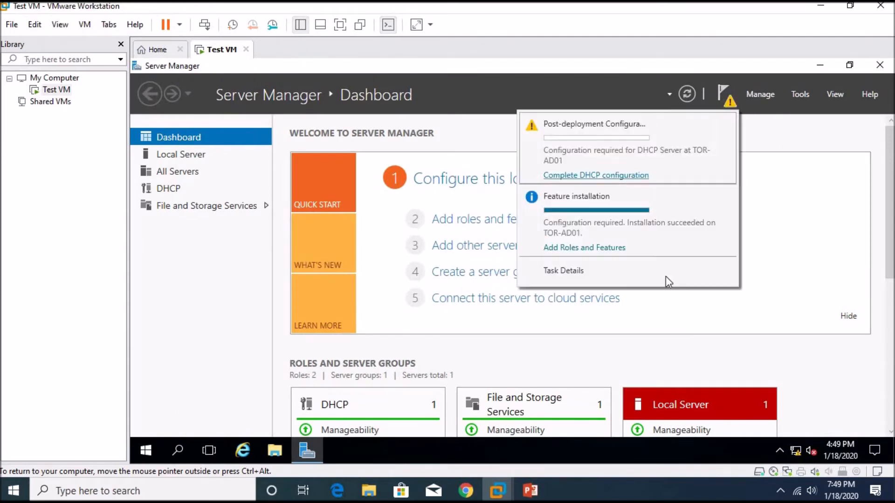
pyautogui.click(559, 177)
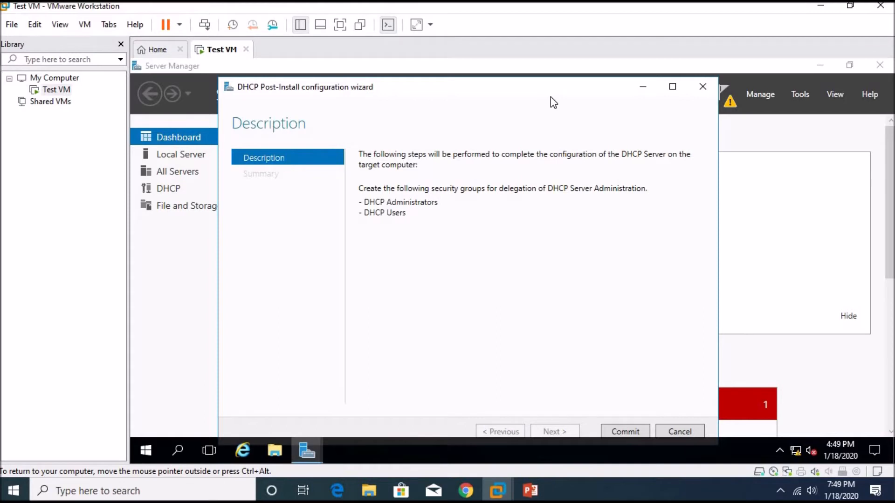
pyautogui.moveTo(566, 89); pyautogui.dragTo(568, 71)
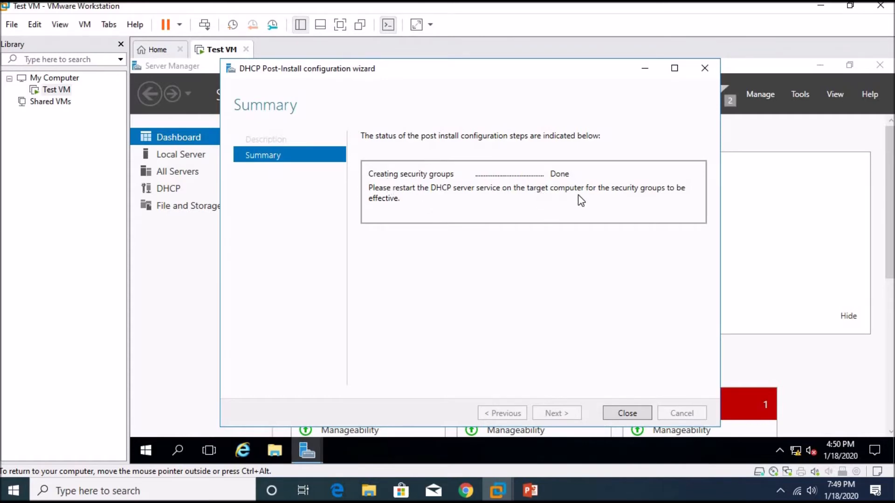
pyautogui.click(627, 413)
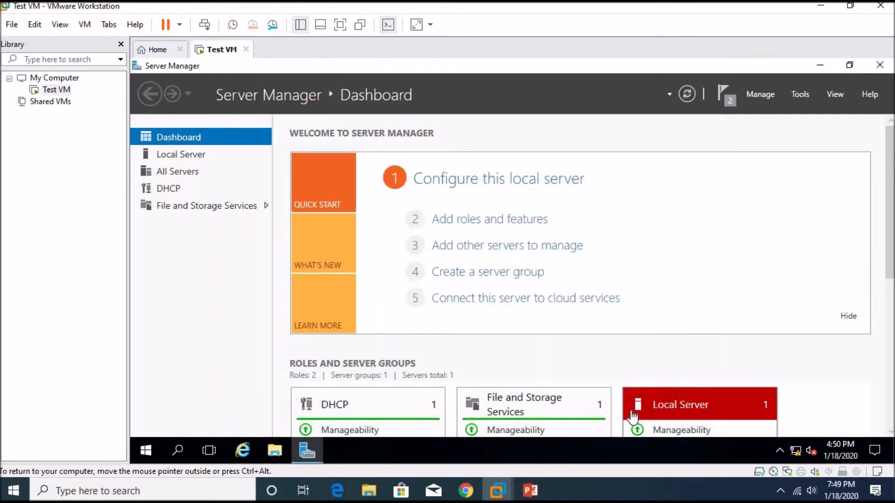
# - Close Server Manager and restart the server, choosing Other (Planned) as the reason
pyautogui.click(879, 65)
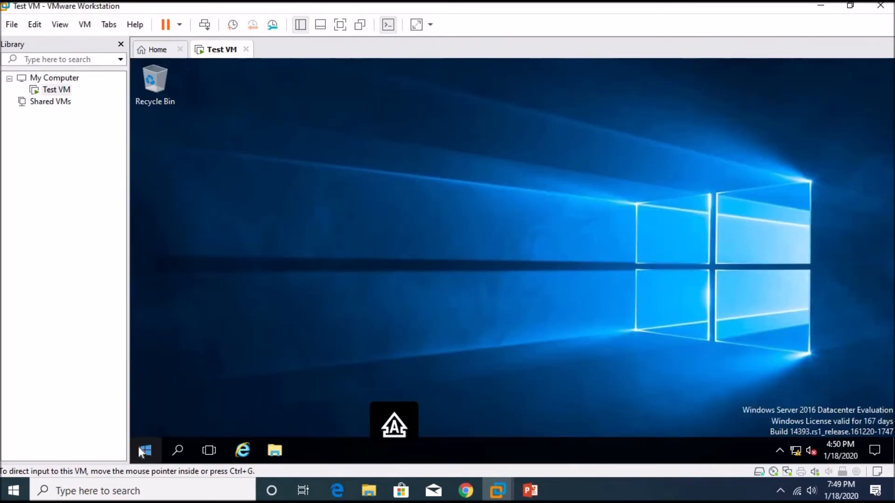
pyautogui.click(145, 450)
pyautogui.click(146, 422)
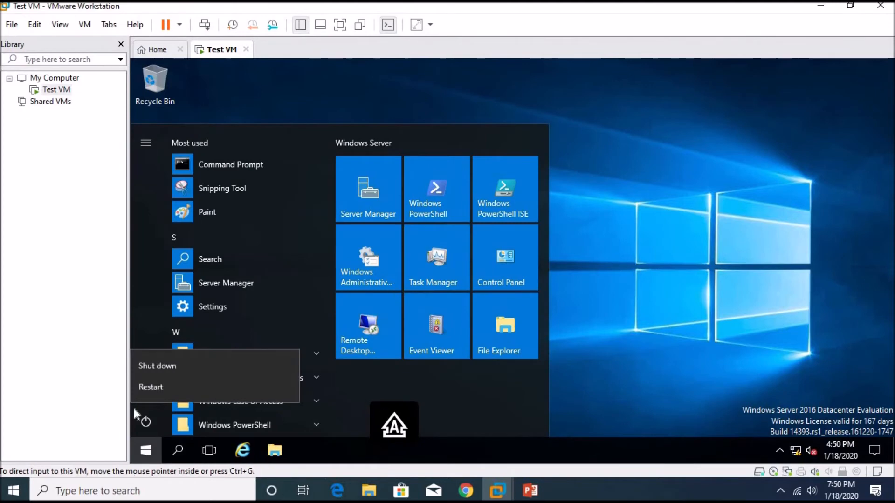
pyautogui.click(147, 388)
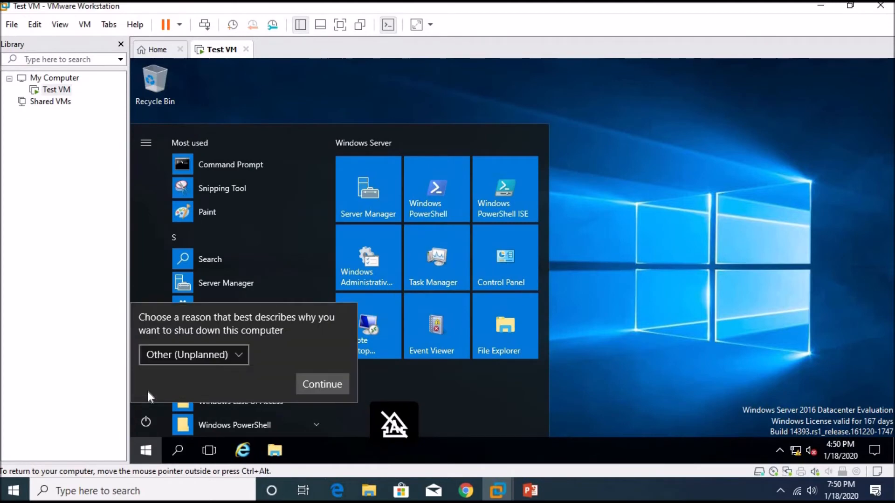
pyautogui.click(239, 358)
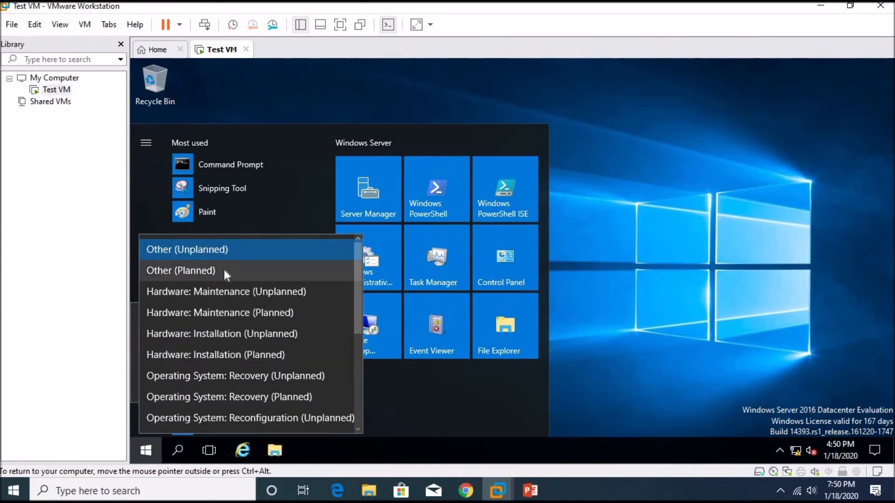
pyautogui.click(224, 269)
pyautogui.click(311, 378)
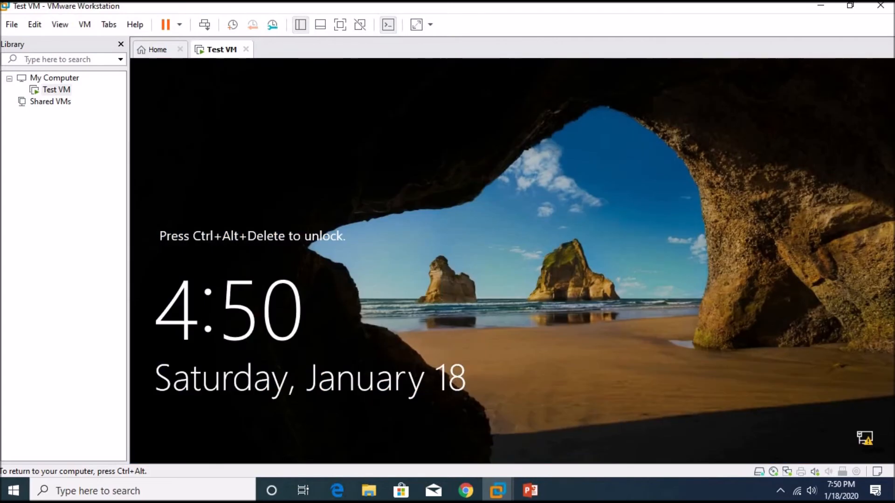
# - Send Ctrl+Alt+Del to Test VM to unlock the restarted server and sign in as Administrator with the account password
pyautogui.rightClick(59, 91)
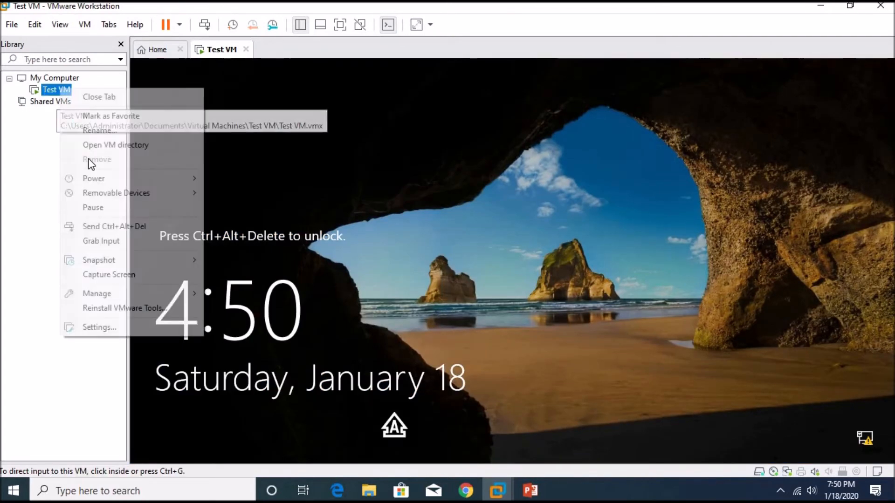
pyautogui.click(127, 227)
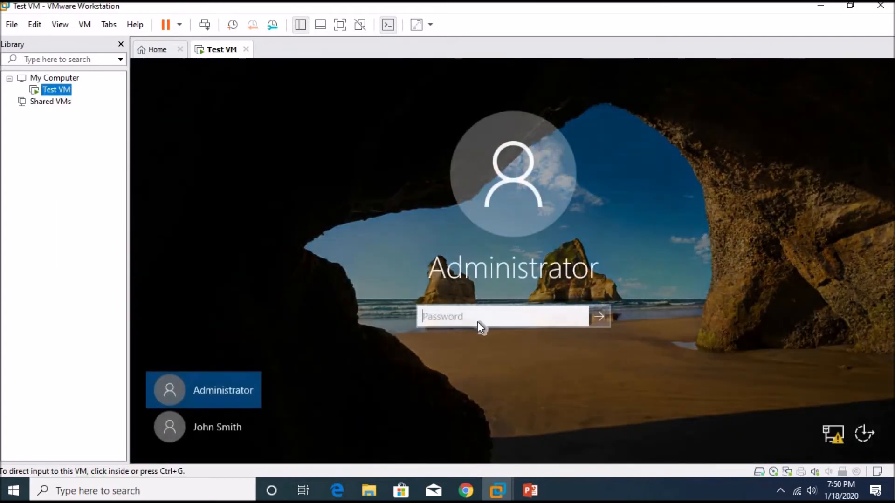
pyautogui.write('*****')
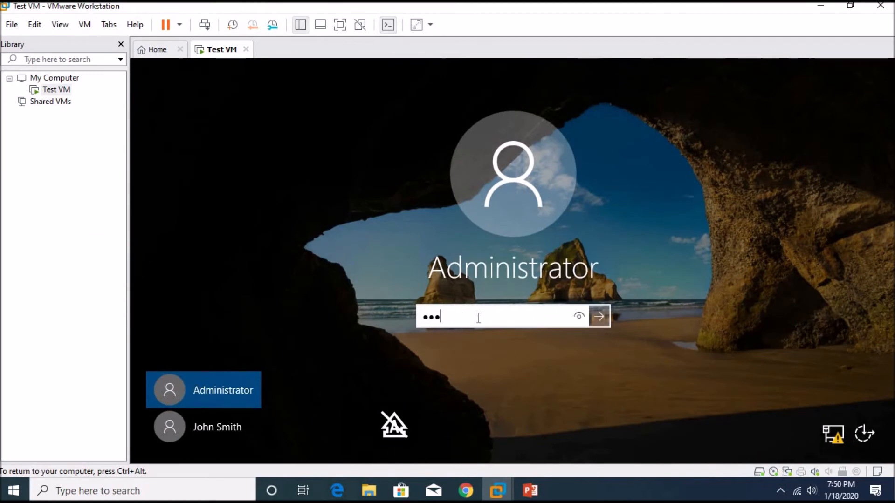
pyautogui.write('***')
pyautogui.press('Return')
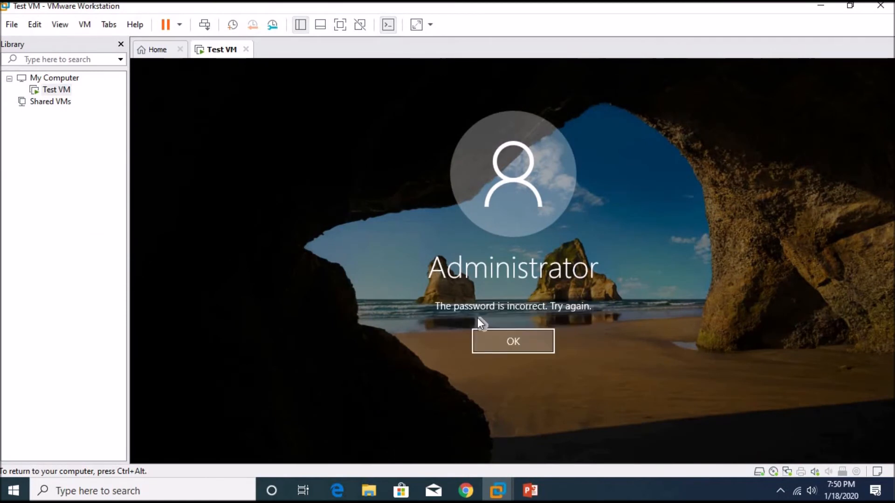
pyautogui.press('Return')
pyautogui.write('*****')
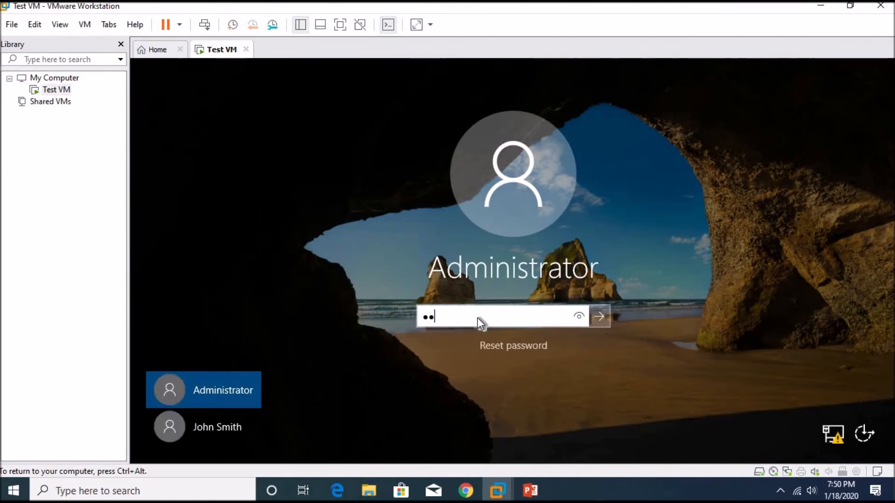
pyautogui.write('***')
pyautogui.press('Return')
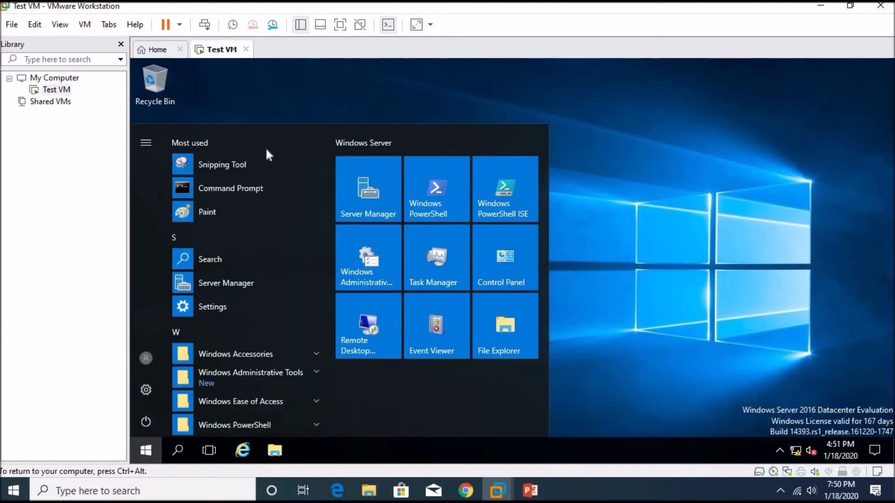
# - Open Computer Management and look through the Groups list under Local Users and Groups for the DHCP groups
pyautogui.press('super')
pyautogui.write('compu')
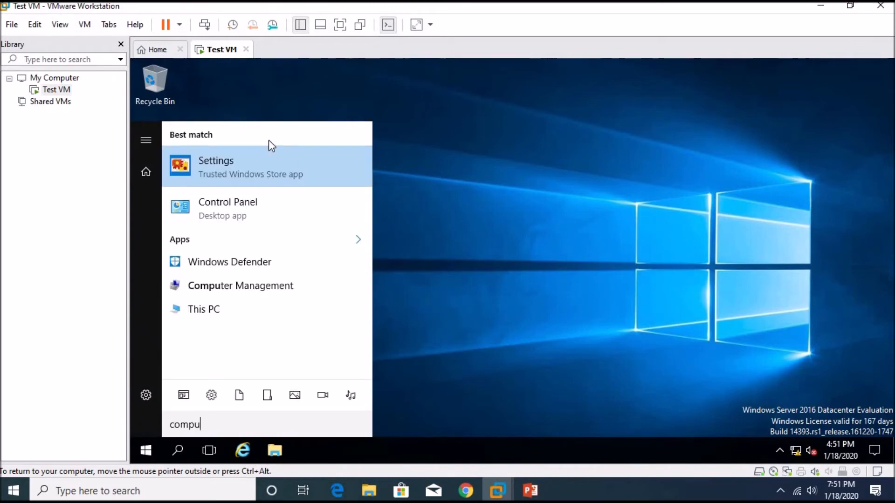
pyautogui.click(269, 285)
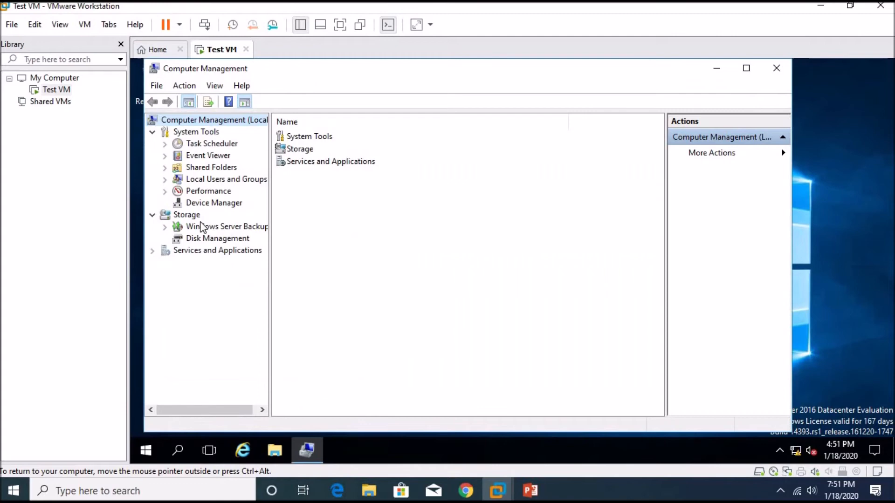
pyautogui.click(232, 180)
pyautogui.doubleClick(305, 154)
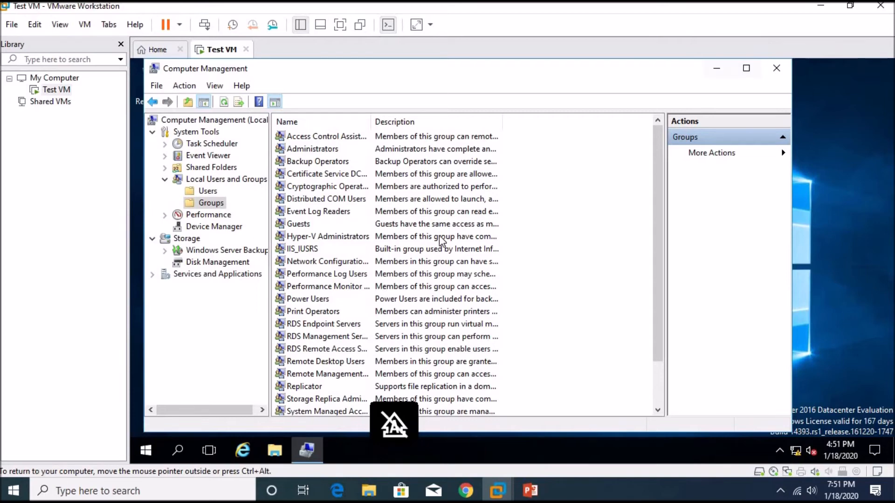
pyautogui.click(746, 68)
pyautogui.moveTo(763, 212); pyautogui.dragTo(765, 247)
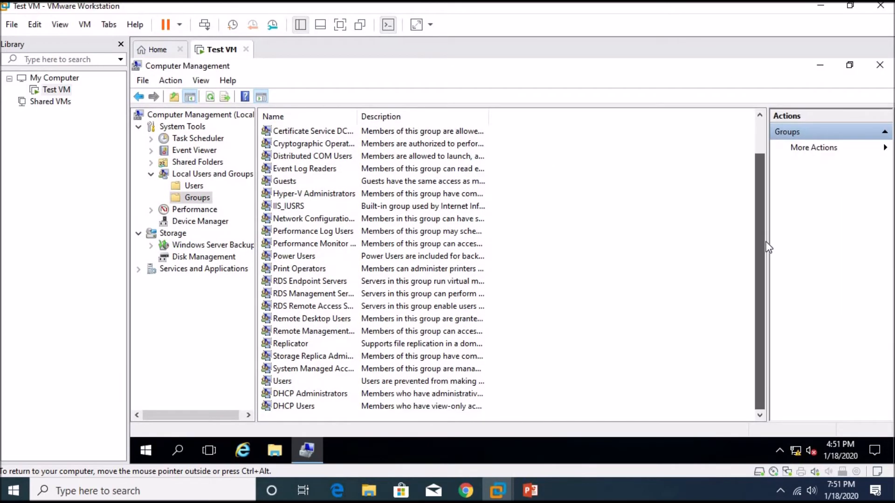
# - Examine the description and members of the DHCP Administrators and DHCP Users groups without changing them, and close Computer Management
pyautogui.click(307, 394)
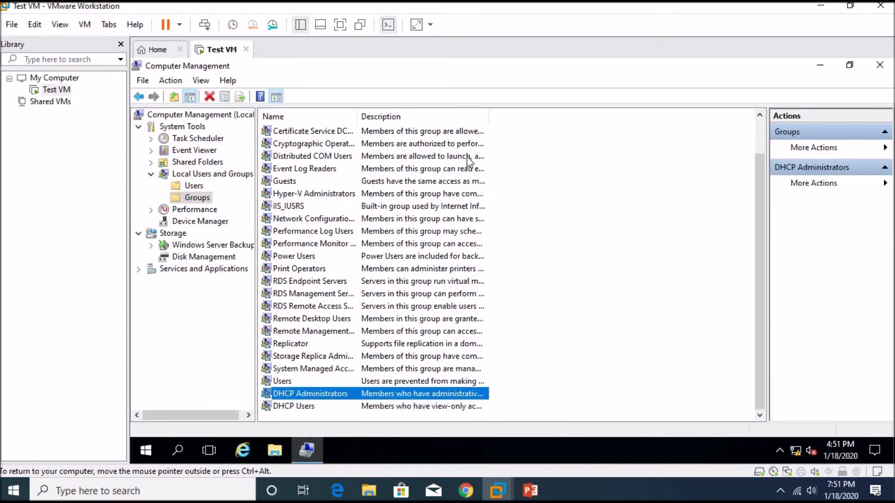
pyautogui.doubleClick(426, 397)
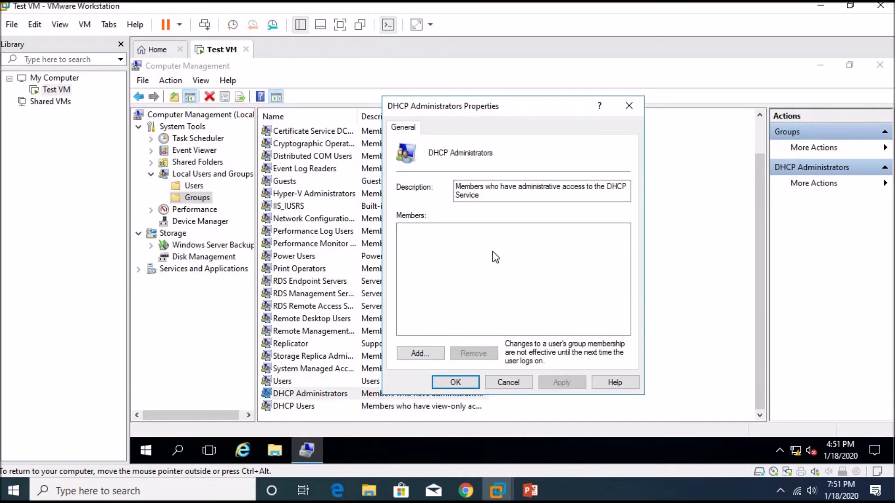
pyautogui.click(487, 384)
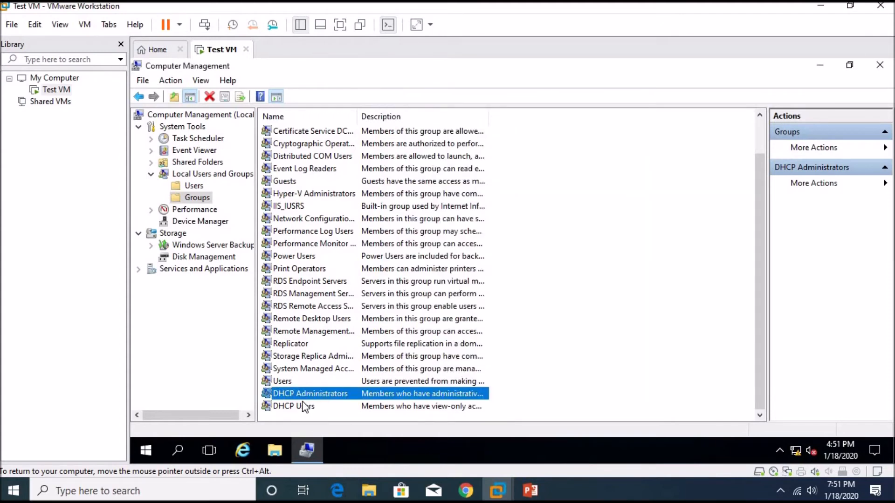
pyautogui.doubleClick(290, 407)
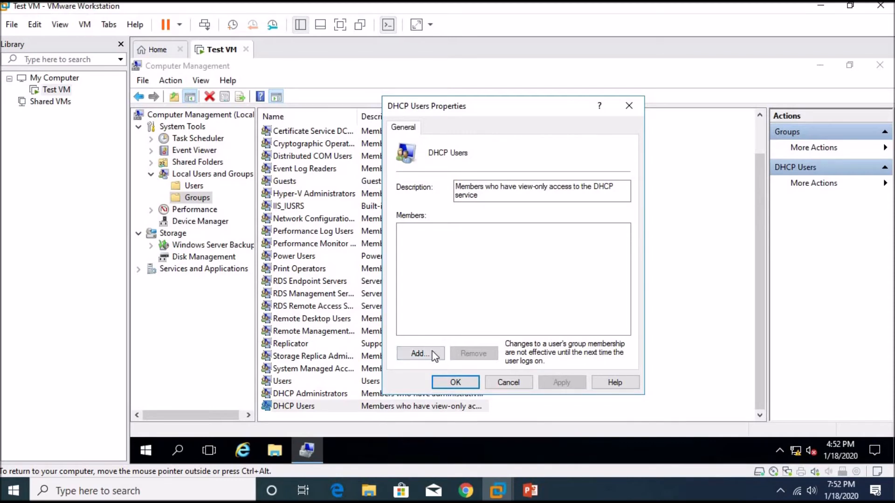
pyautogui.click(519, 382)
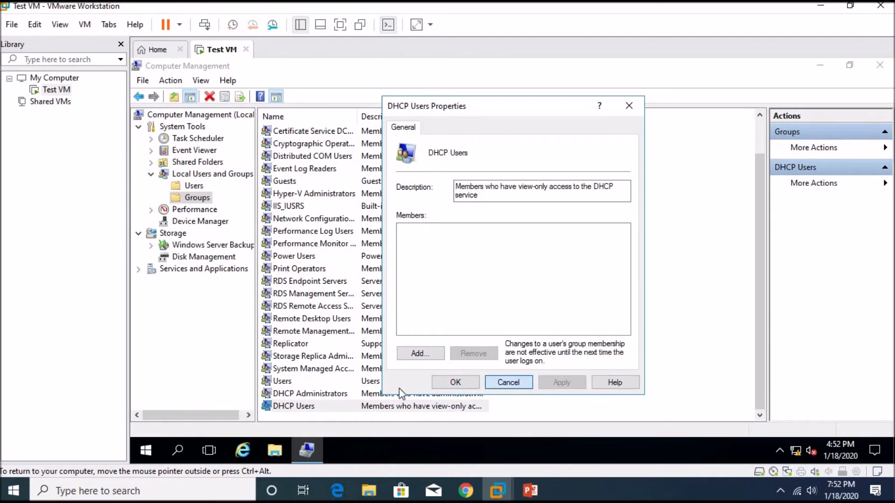
pyautogui.click(345, 393)
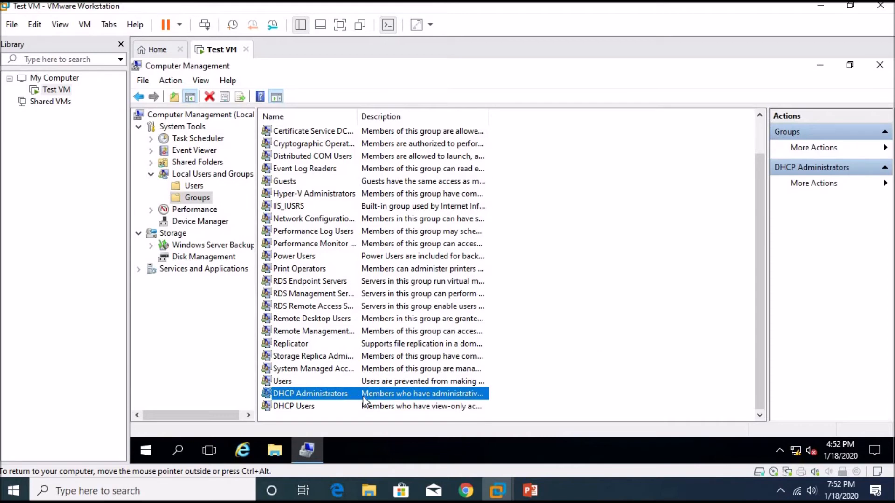
pyautogui.click(880, 65)
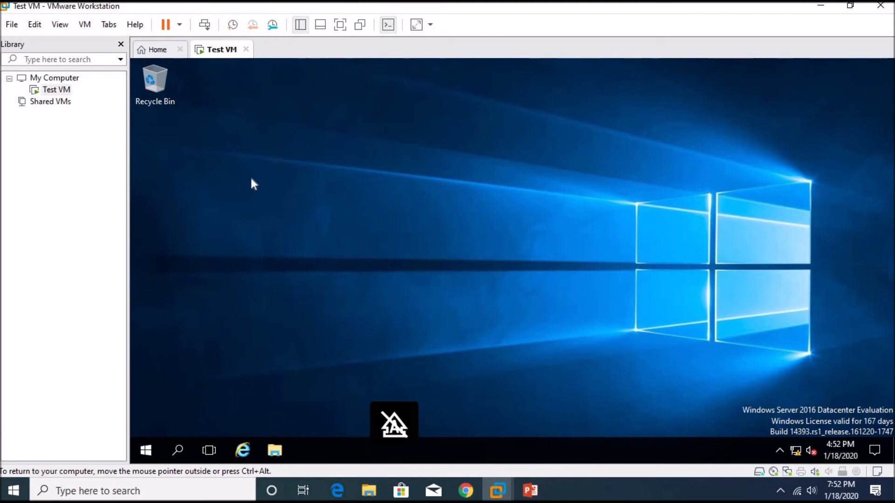
# - Open the DHCP console from Windows Administrative Tools and expand tor-ad01 to show the full contents of its IPv4 node
pyautogui.click(146, 450)
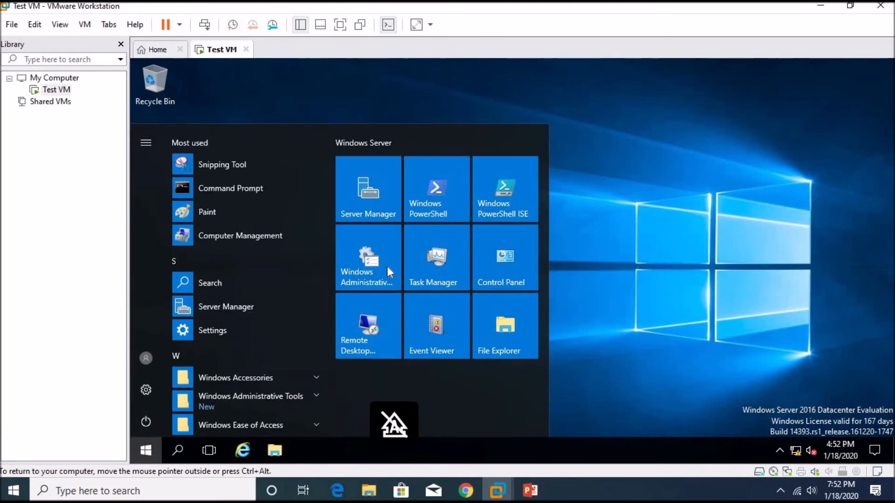
pyautogui.click(367, 265)
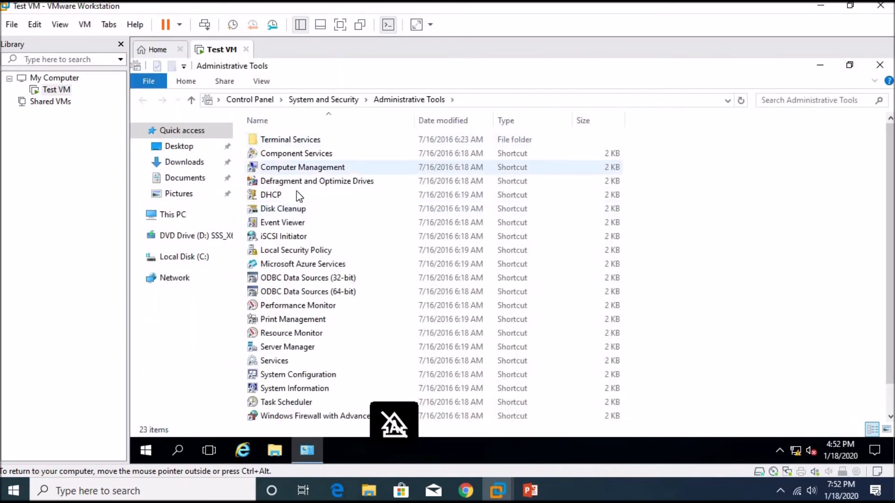
pyautogui.click(256, 193)
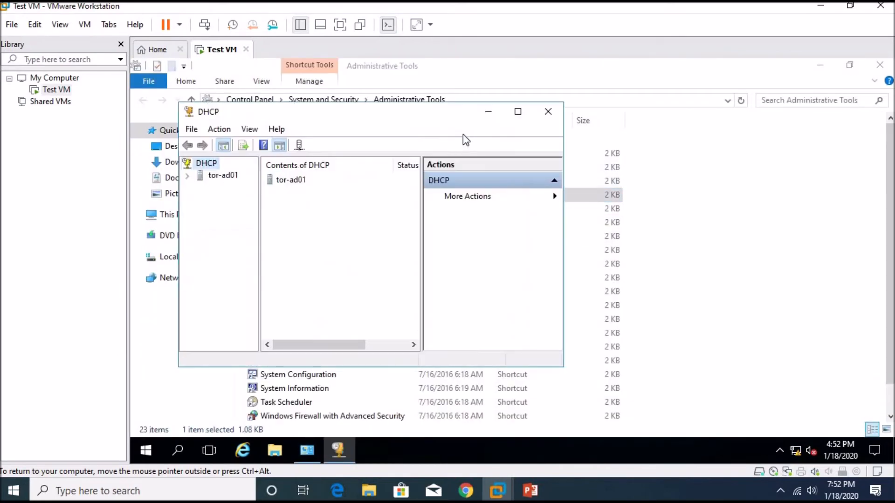
pyautogui.click(516, 111)
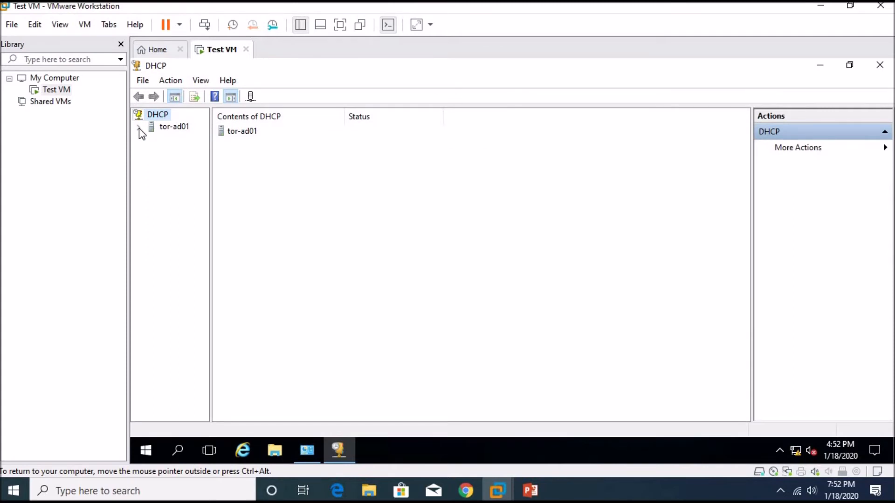
pyautogui.doubleClick(153, 127)
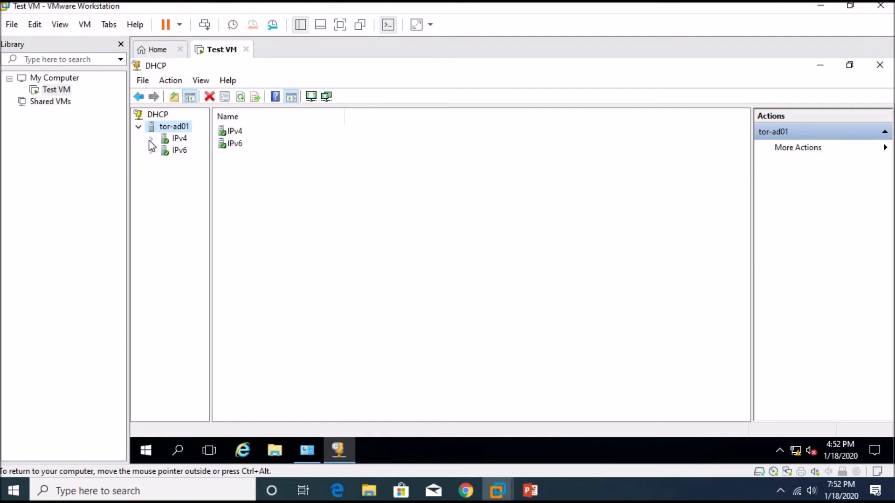
pyautogui.click(152, 139)
pyautogui.click(179, 138)
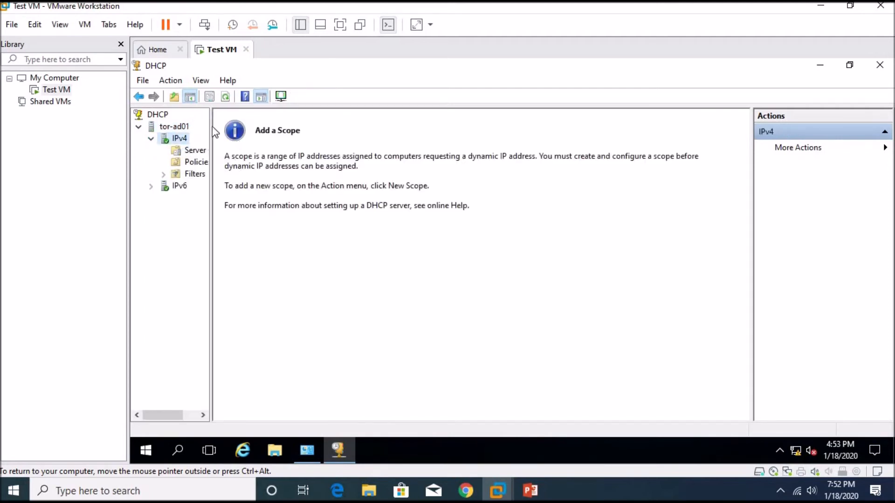
pyautogui.moveTo(212, 120); pyautogui.dragTo(257, 119)
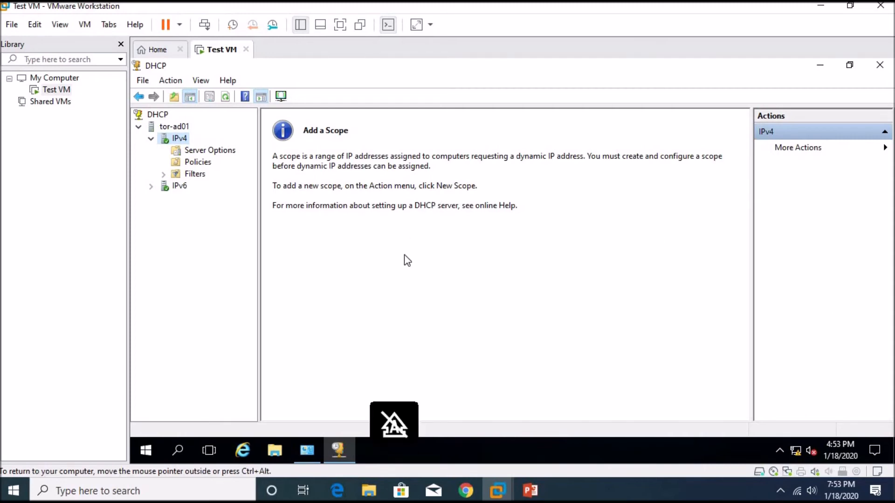
# - Start the New Scope Wizard for the IPv4 node and proceed to the scope name page
pyautogui.rightClick(178, 141)
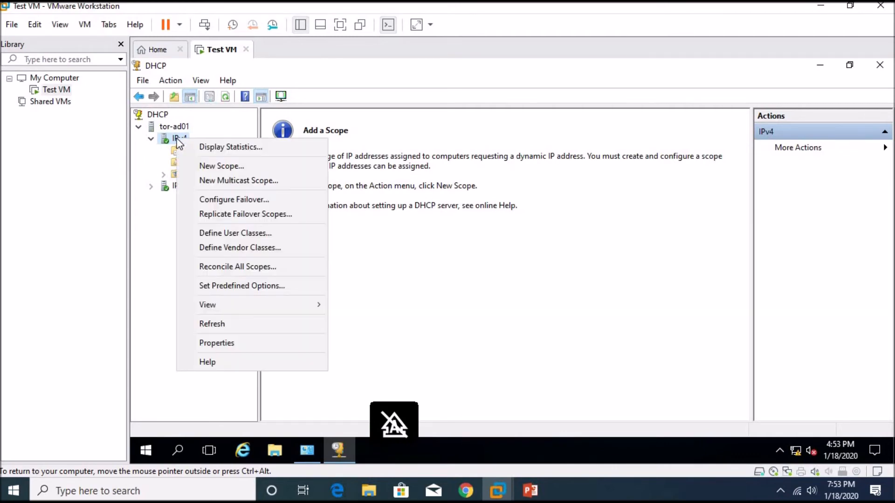
pyautogui.click(225, 136)
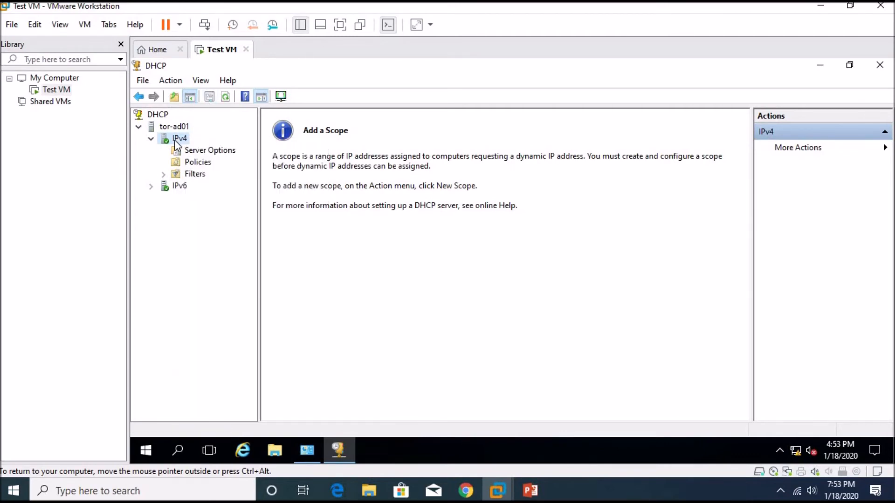
pyautogui.rightClick(175, 138)
pyautogui.click(235, 163)
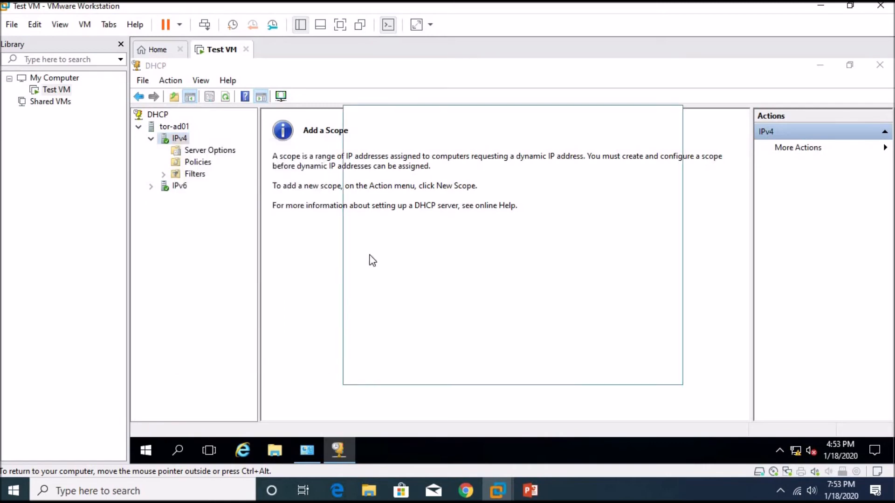
pyautogui.moveTo(486, 122); pyautogui.dragTo(406, 94)
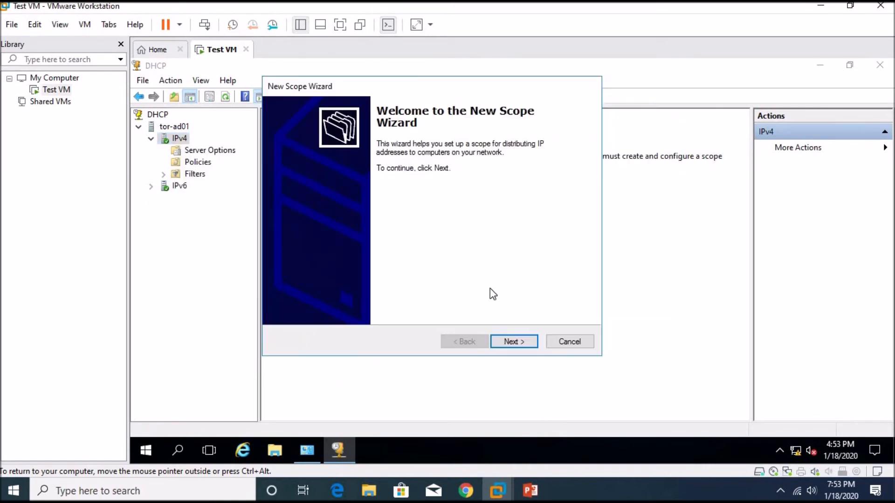
pyautogui.click(514, 341)
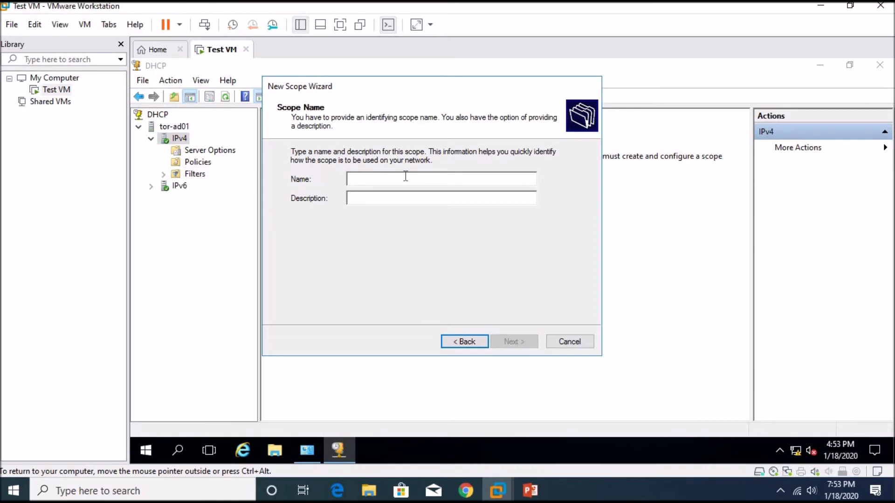
# - Name the new scope SCOPE-1 and proceed to the IP address range page
pyautogui.press('capslock')
pyautogui.write('SC')
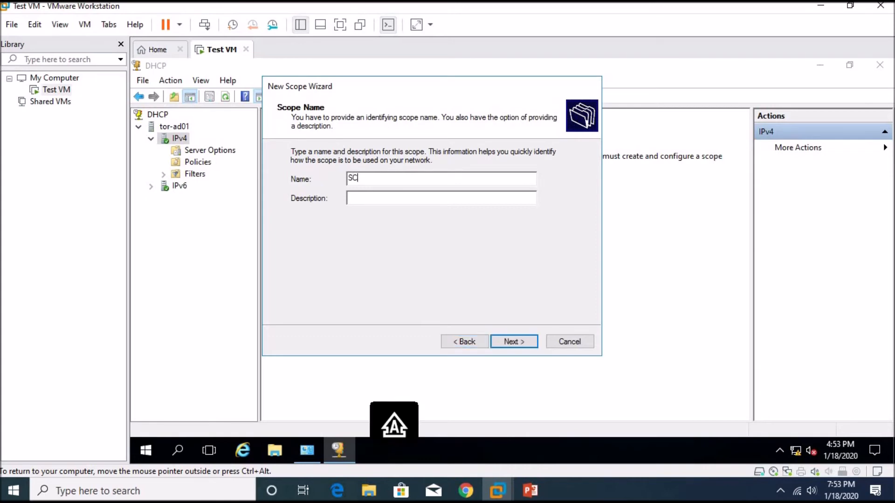
pyautogui.write('OPE-1')
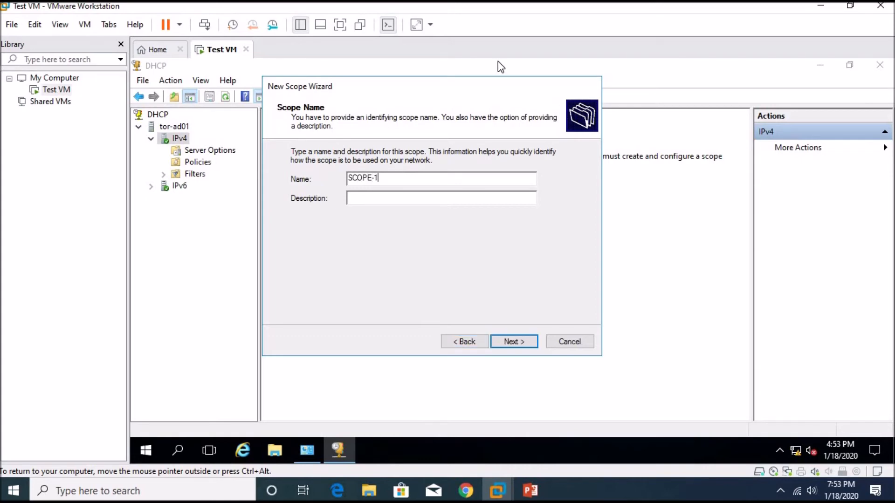
pyautogui.click(509, 343)
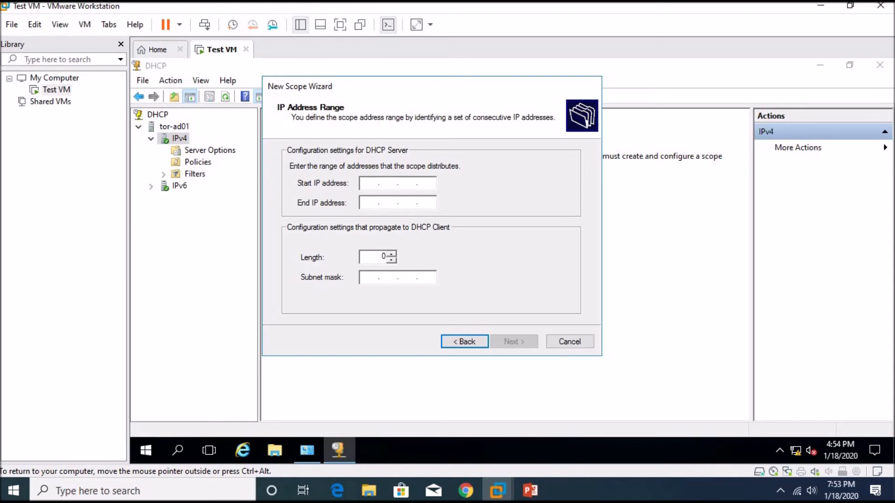
# - Set the scope's address range from 192.168.1.1 to 192.168.1.10 with a 24-bit subnet mask and proceed to the exclusions page
pyautogui.write('192 . 168 . 1 . 10')
pyautogui.press('BackSpace')
pyautogui.press('Tab')
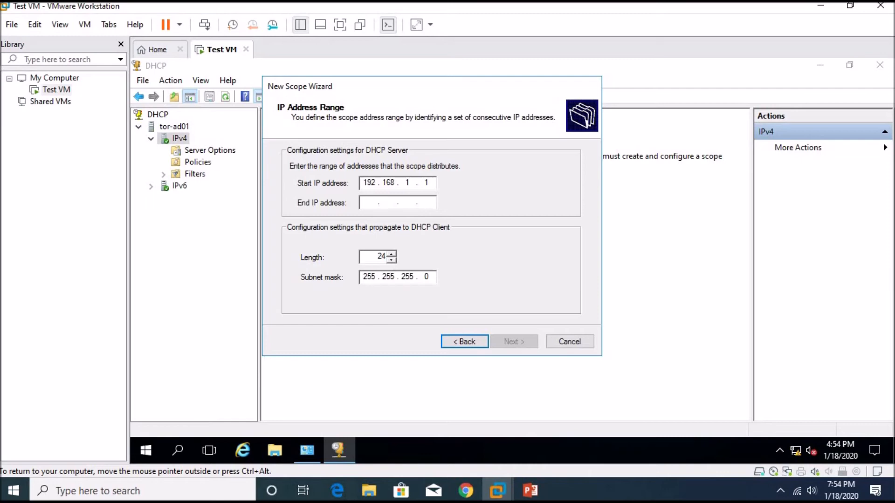
pyautogui.write('192 . 16')
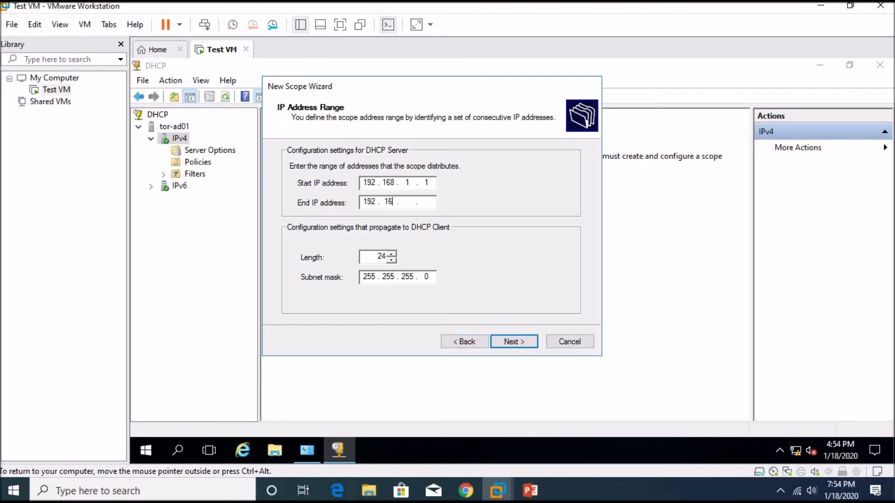
pyautogui.write('8 . 1 . 10')
pyautogui.moveTo(375, 253); pyautogui.dragTo(387, 255)
pyautogui.click(513, 341)
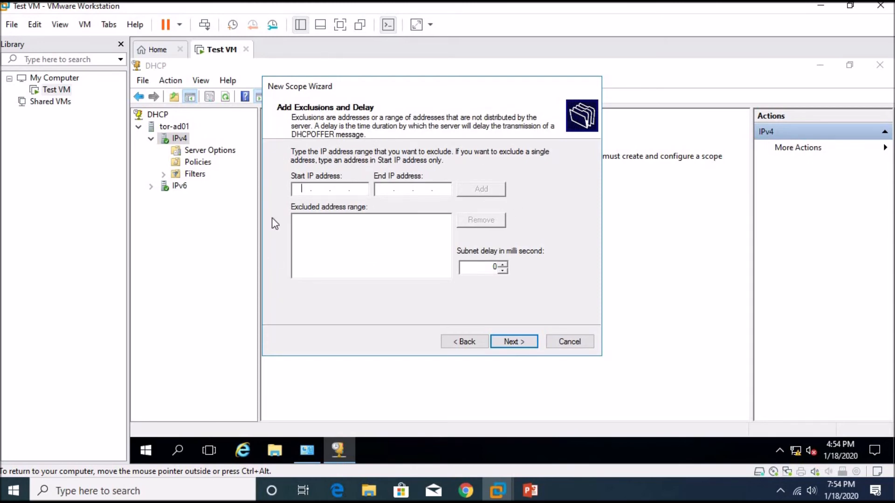
# - Go back to review the start address of the scope's IP range without changing it, and return to the exclusions page
pyautogui.click(464, 342)
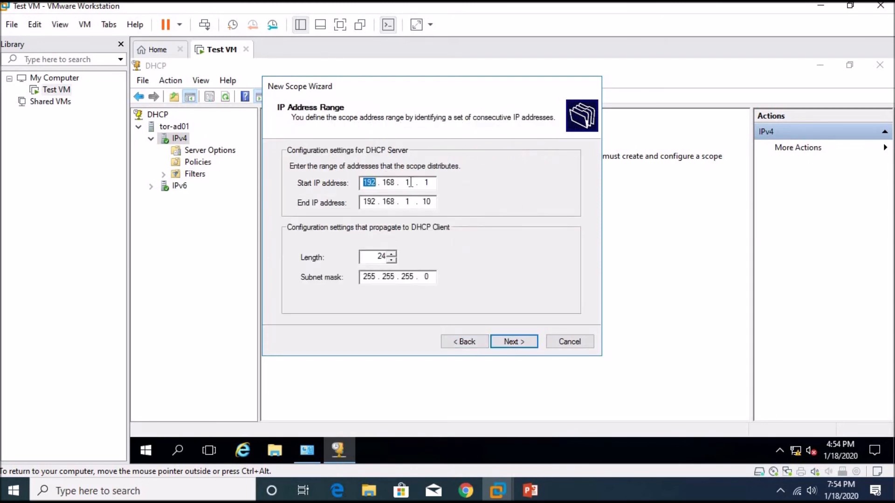
pyautogui.click(420, 181)
pyautogui.click(435, 181)
pyautogui.doubleClick(424, 182)
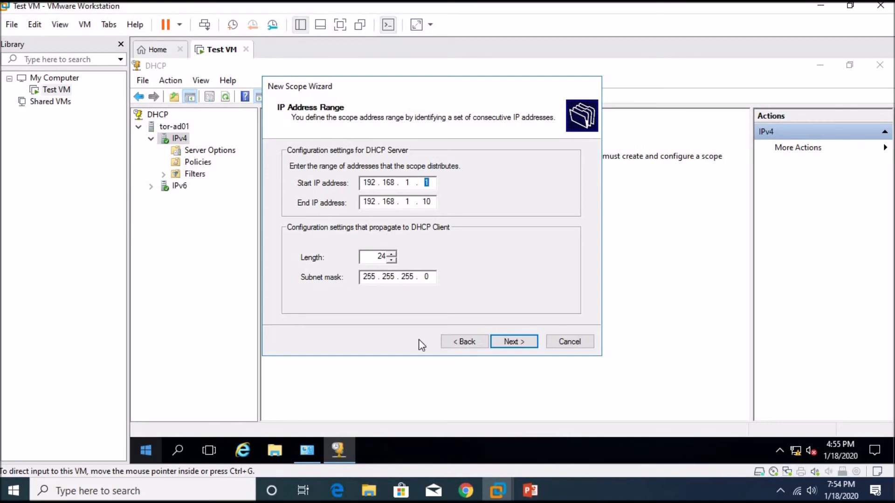
pyautogui.click(513, 341)
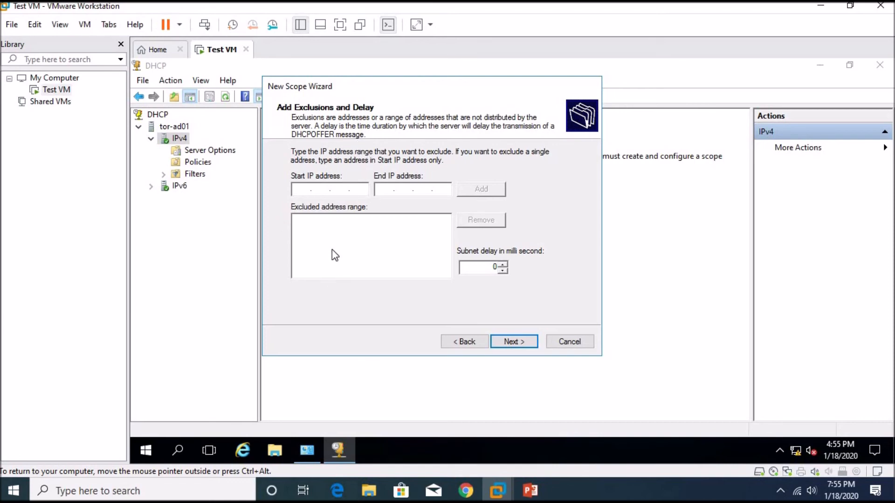
# - Exclude the single address 192.168.1.1 from distribution and proceed to the lease duration page
pyautogui.write('192 . 168 . 1 . 1')
pyautogui.click(493, 188)
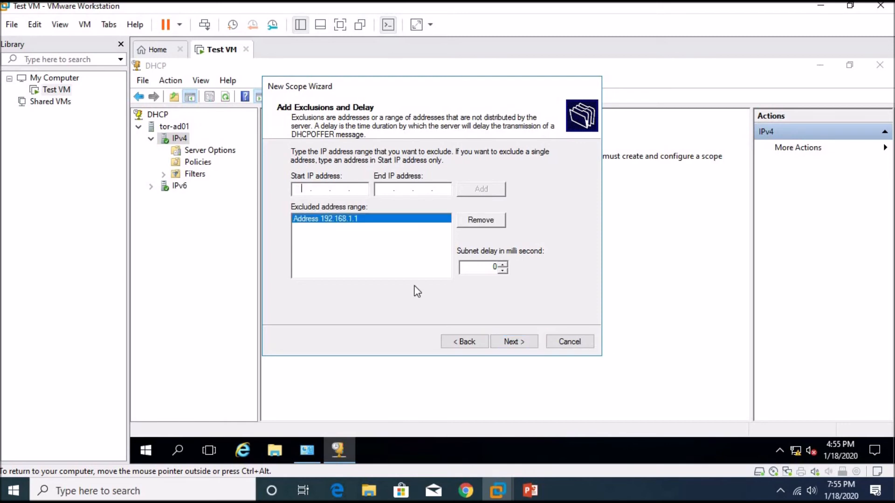
pyautogui.click(512, 341)
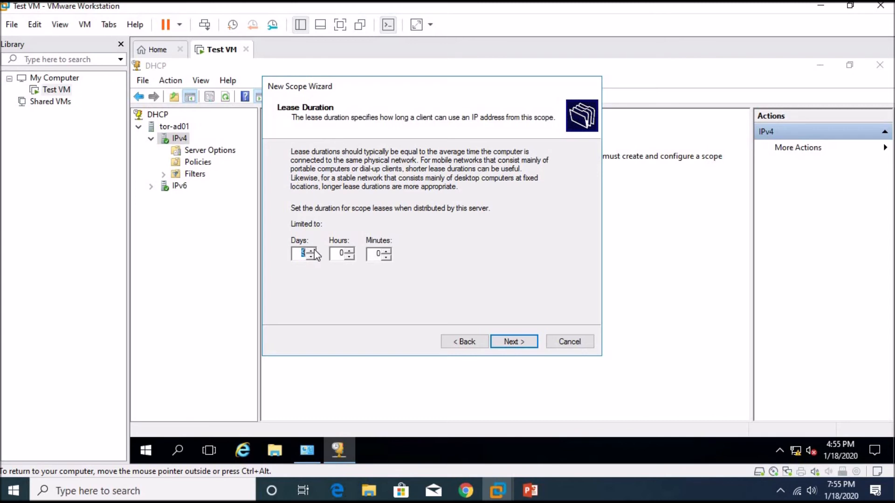
# - Set the scope's lease duration to 8 days and proceed to the DHCP options page
pyautogui.write('13')
pyautogui.write('8')
pyautogui.click(512, 342)
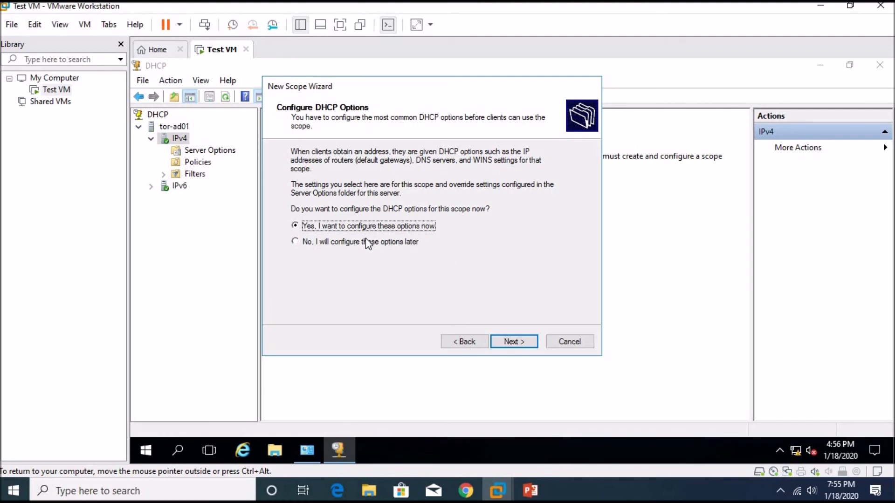
# - Choose to configure the DHCP options later and finish the New Scope Wizard
pyautogui.press('Return')
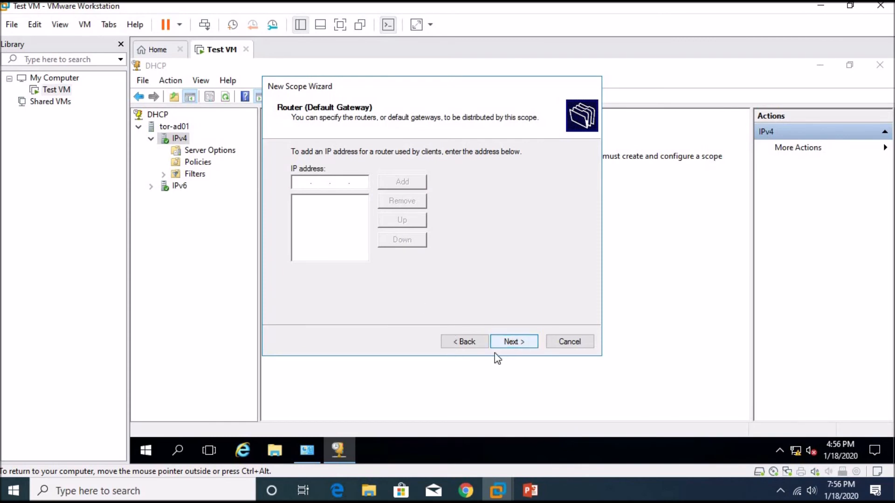
pyautogui.click(458, 341)
pyautogui.click(316, 243)
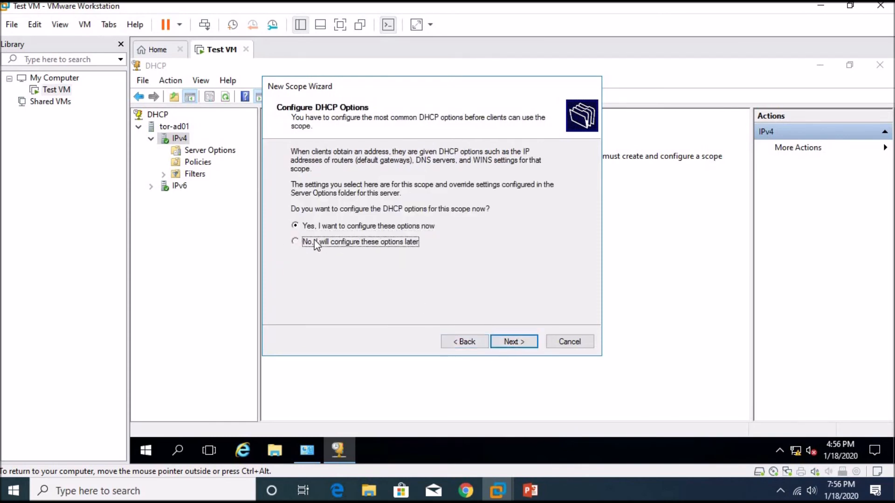
pyautogui.click(524, 341)
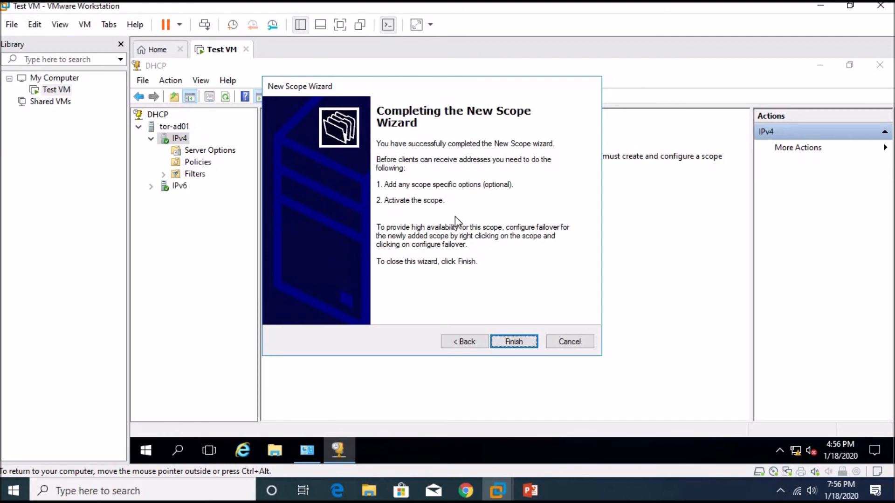
pyautogui.click(514, 341)
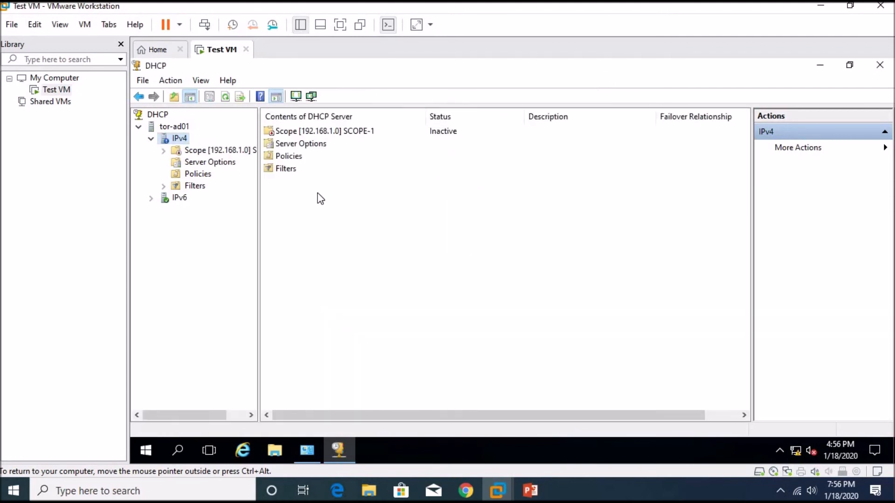
# - Expand the SCOPE-1 scope under IPv4 and activate it
pyautogui.doubleClick(206, 151)
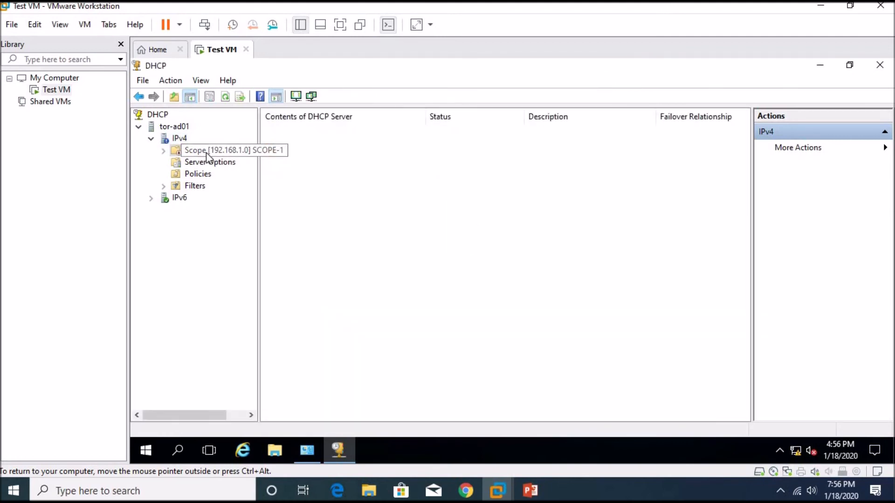
pyautogui.rightClick(206, 153)
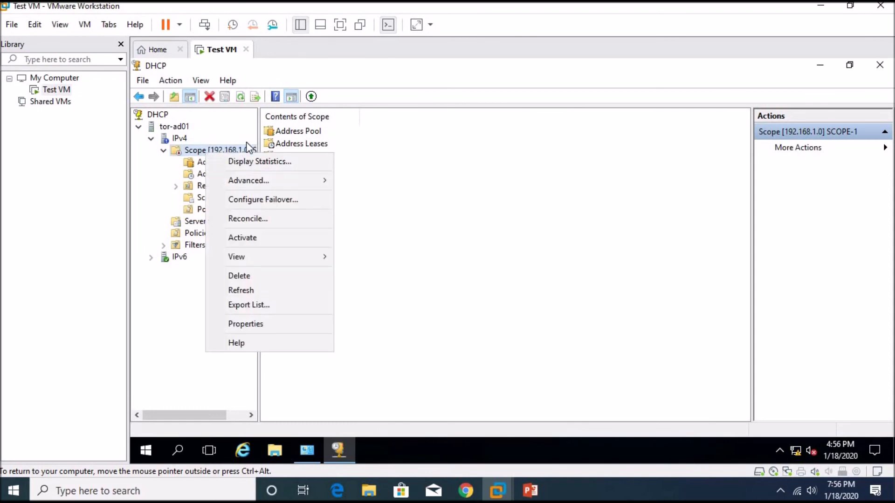
pyautogui.click(486, 157)
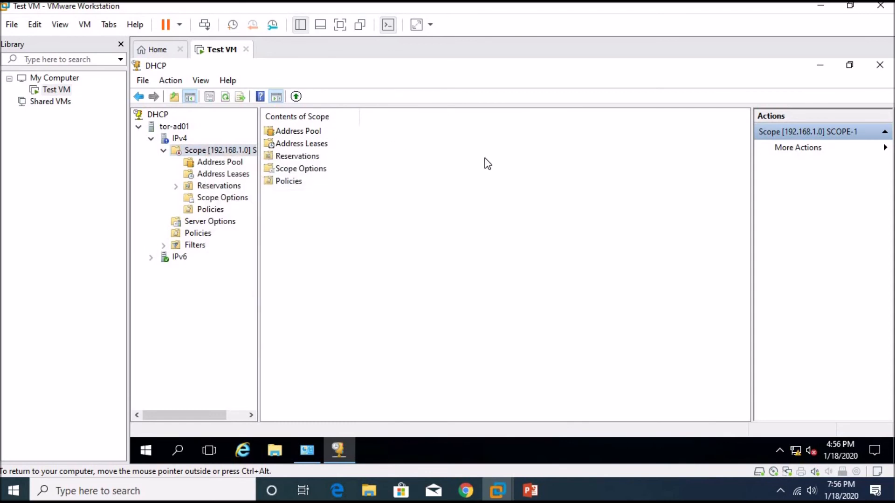
pyautogui.rightClick(180, 150)
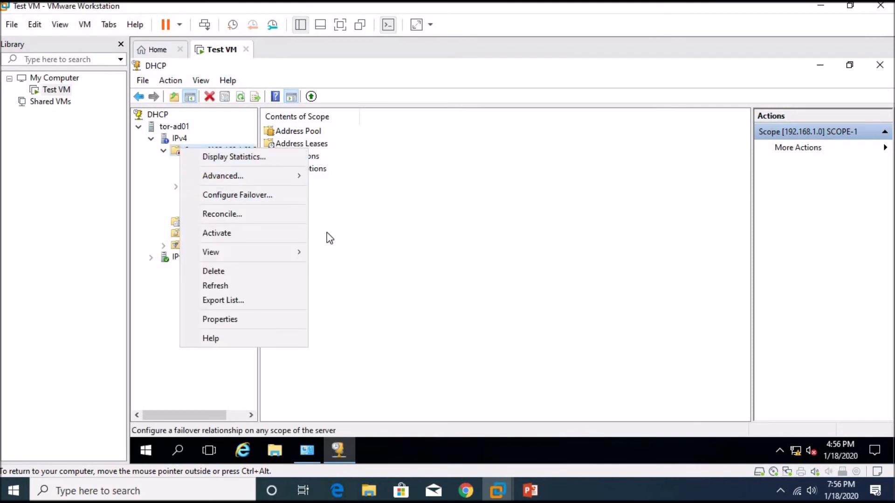
pyautogui.click(251, 241)
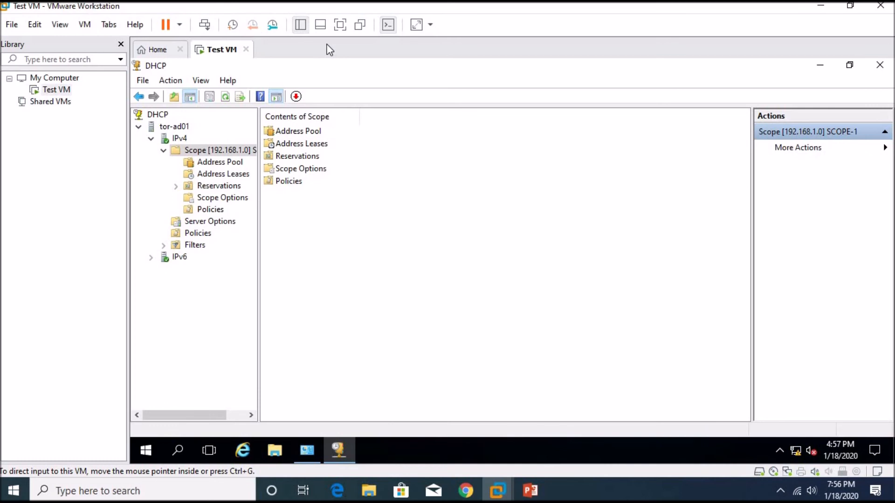
# - Start a new reservation in SCOPE-1 and name it TOR-AD01 Reservation
pyautogui.click(219, 186)
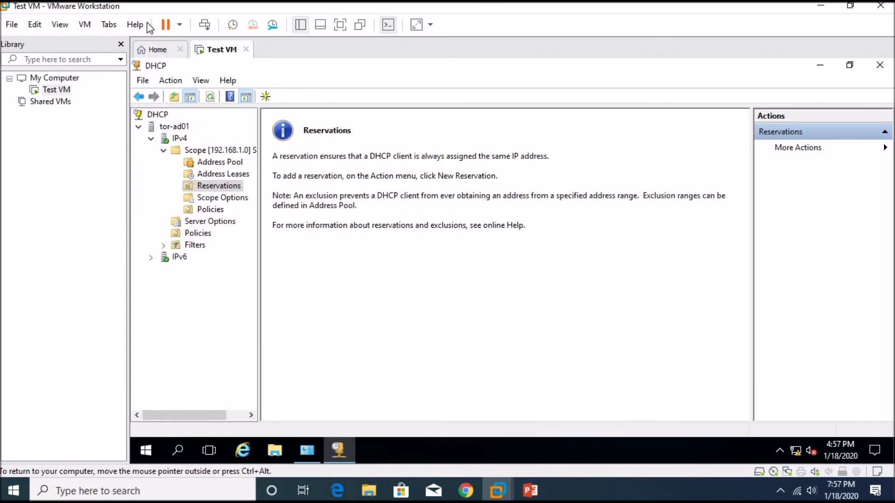
pyautogui.rightClick(218, 188)
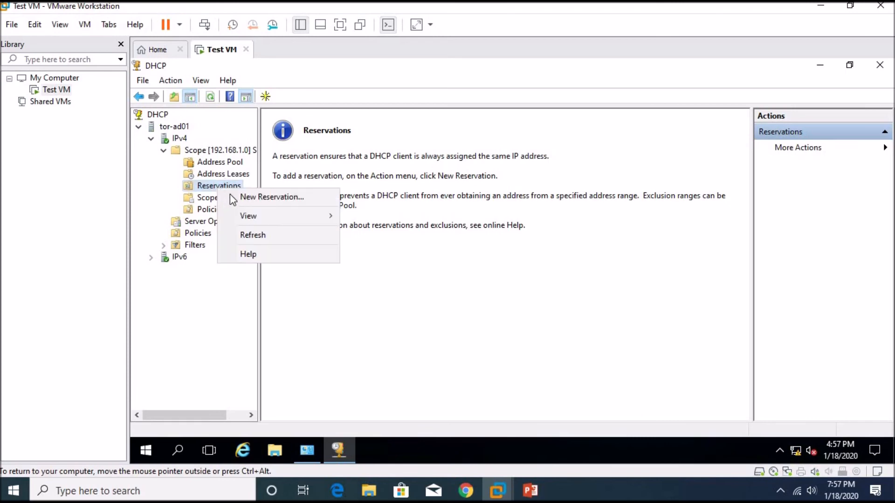
pyautogui.click(250, 196)
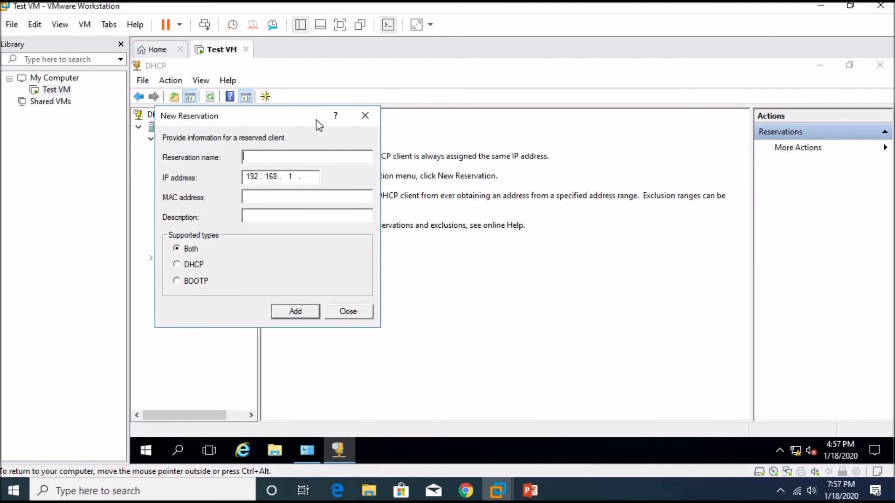
pyautogui.moveTo(292, 115); pyautogui.dragTo(510, 93)
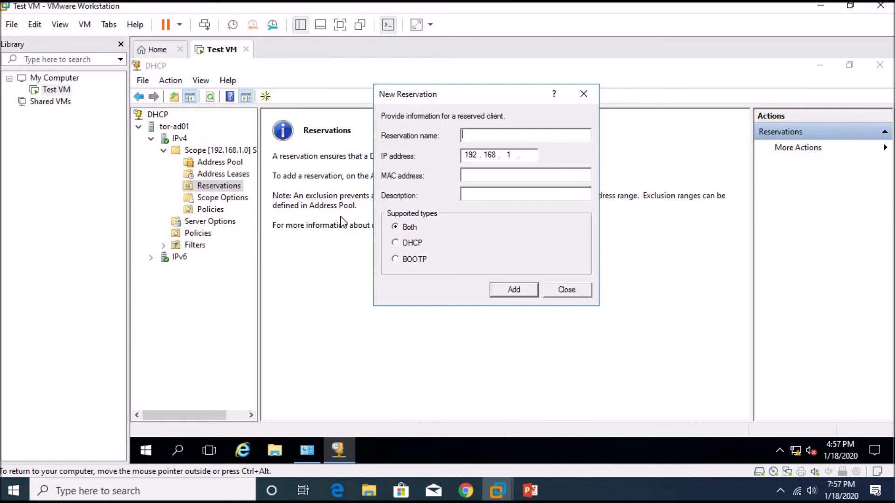
pyautogui.press('BackSpace')
pyautogui.press('BackSpace')
pyautogui.press('capslock')
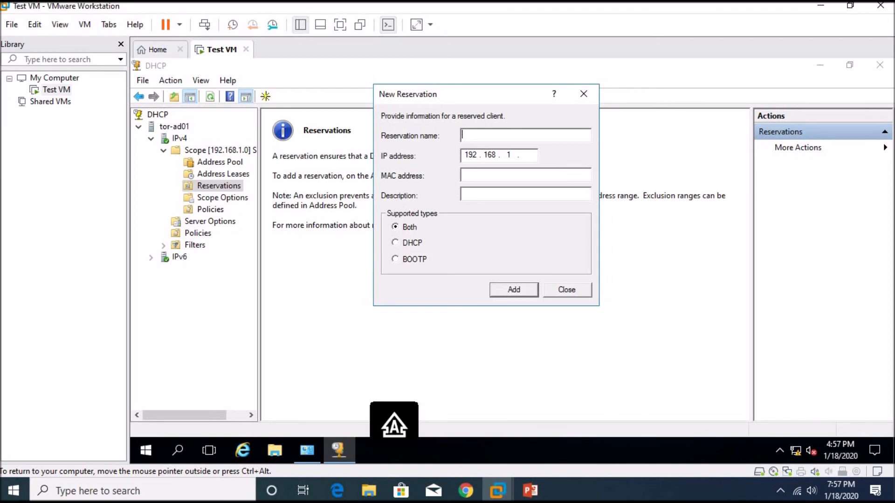
pyautogui.write('TOR-AD')
pyautogui.press('capslock')
pyautogui.write('01 Reserva')
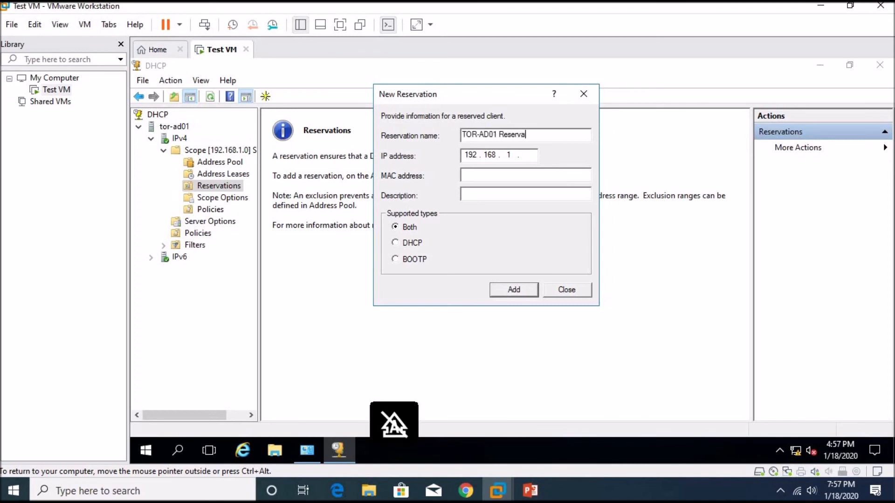
pyautogui.write('tuition')
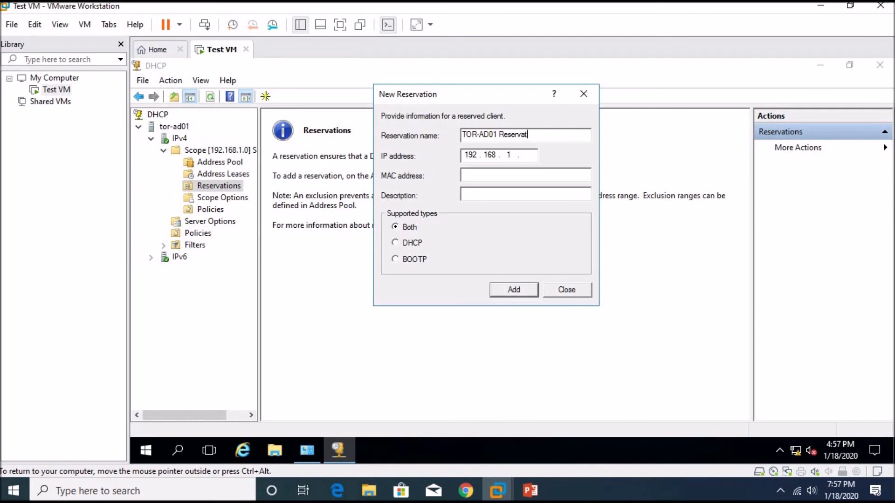
pyautogui.press('Tab')
# - Set the reservation's IP address to 192.168.1.1
pyautogui.click(530, 155)
pyautogui.write('1')
pyautogui.click(512, 177)
# - Run ipconfig /all in a Command Prompt and copy the physical address of the Ethernet0 adapter
pyautogui.click(144, 452)
pyautogui.write('cmd')
pyautogui.press('Return')
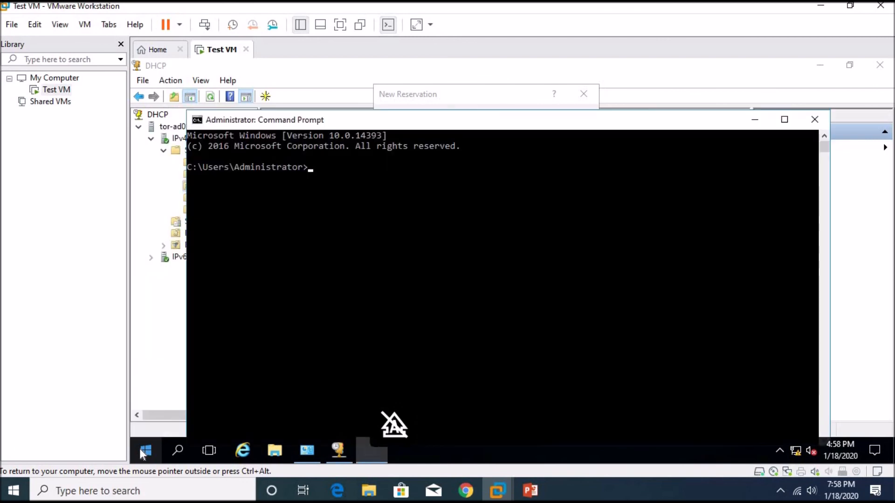
pyautogui.write('ip')
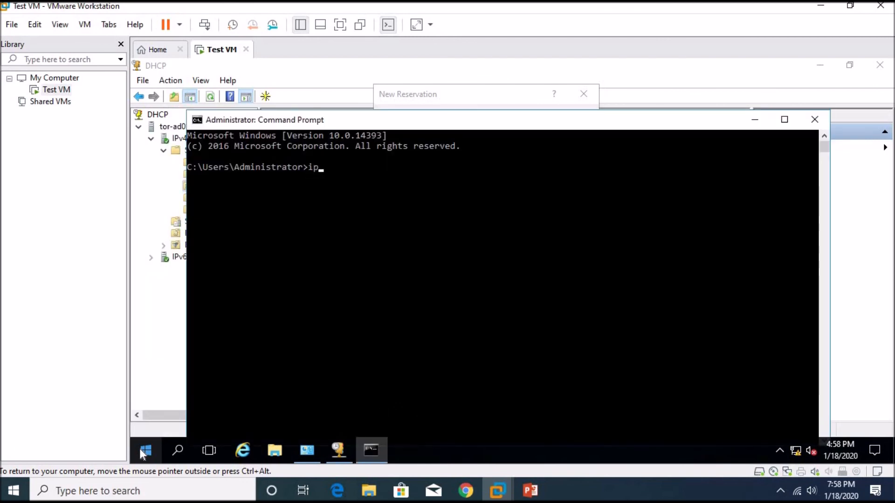
pyautogui.write('config /all')
pyautogui.press('Return')
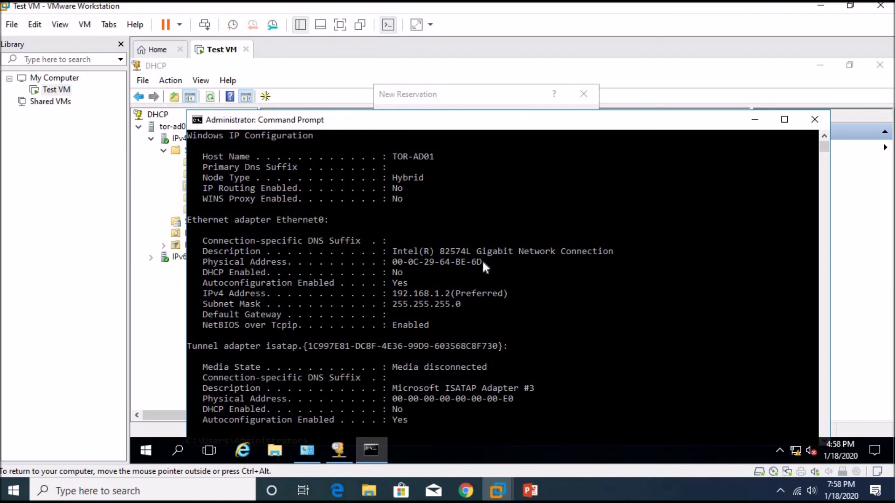
pyautogui.moveTo(482, 259); pyautogui.dragTo(393, 261)
pyautogui.hotkey('ctrl', 'c')
# - Return to the New Reservation dialog, paste the copied physical address as the MAC address, and add the reservation
pyautogui.click(755, 119)
pyautogui.click(481, 173)
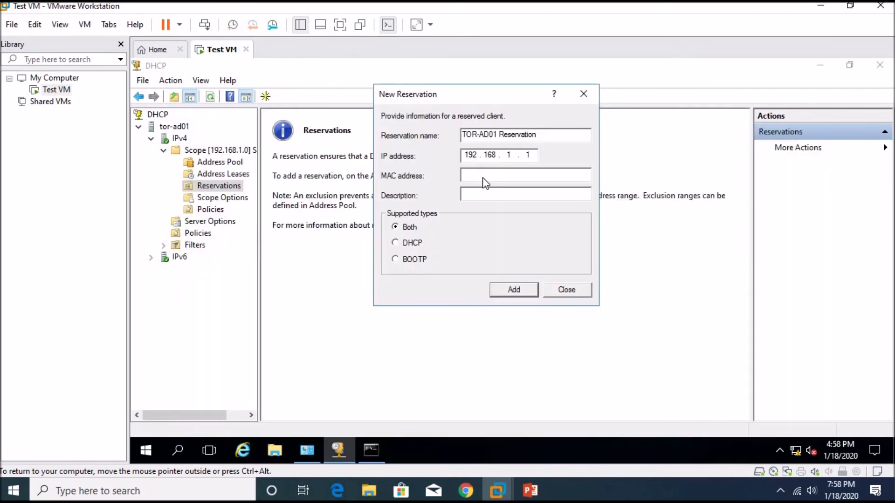
pyautogui.rightClick(485, 181)
pyautogui.click(521, 237)
pyautogui.click(513, 290)
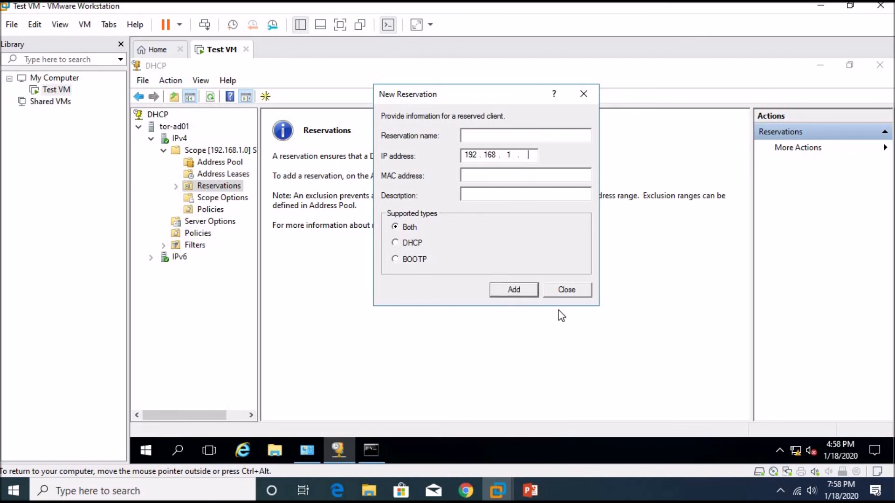
pyautogui.click(580, 290)
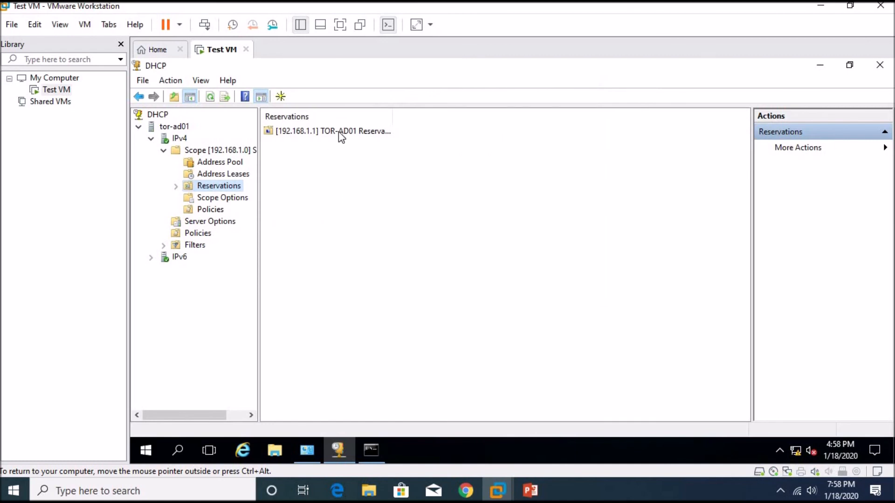
# - Open the TOR-AD01 Reservation entry to view its reservation options
pyautogui.doubleClick(337, 132)
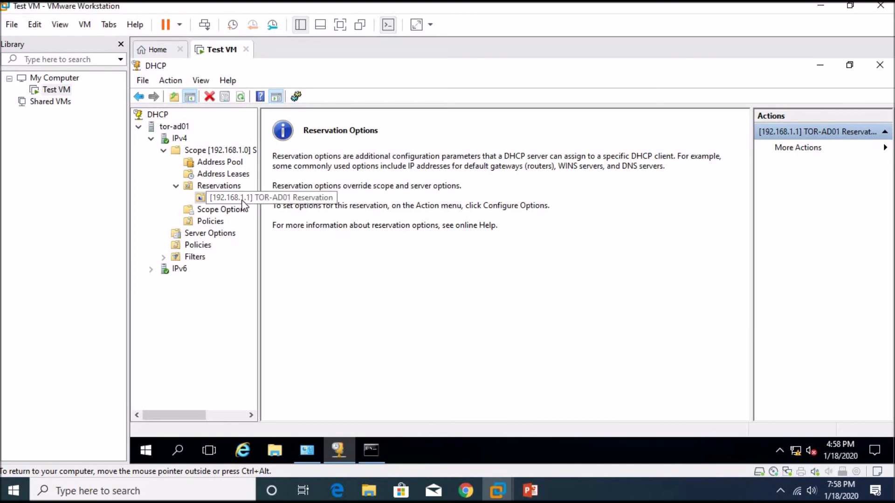
# - Check the static address settings in the Ethernet0 adapter's TCP/IPv4 properties and return to DHCP, collapsing the 192.168.1.0 scope
pyautogui.click(796, 450)
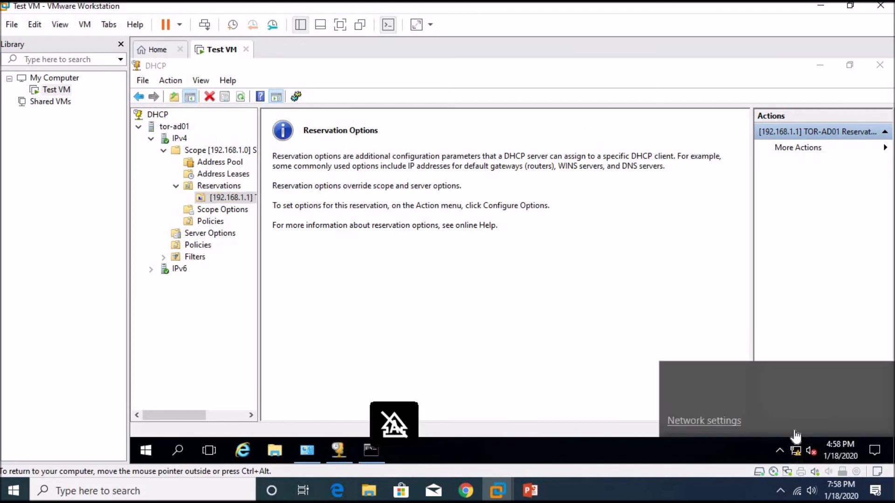
pyautogui.click(726, 422)
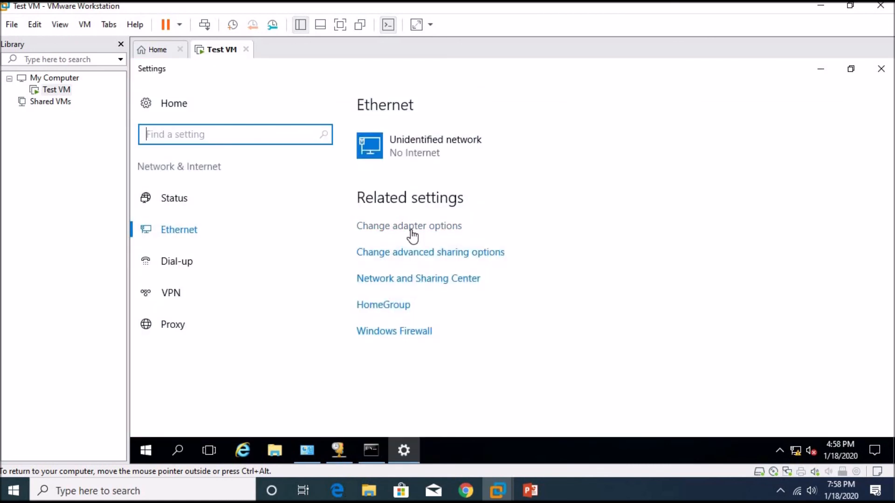
pyautogui.click(411, 230)
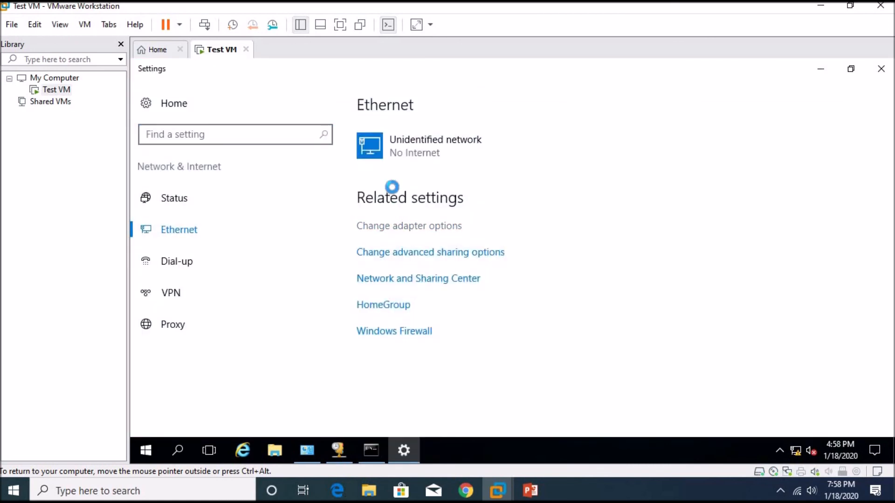
pyautogui.click(198, 141)
pyautogui.rightClick(197, 143)
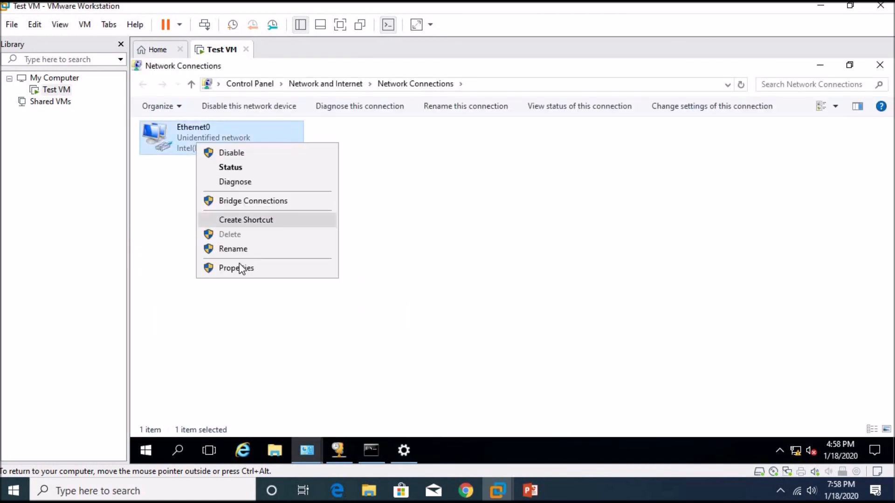
pyautogui.click(239, 266)
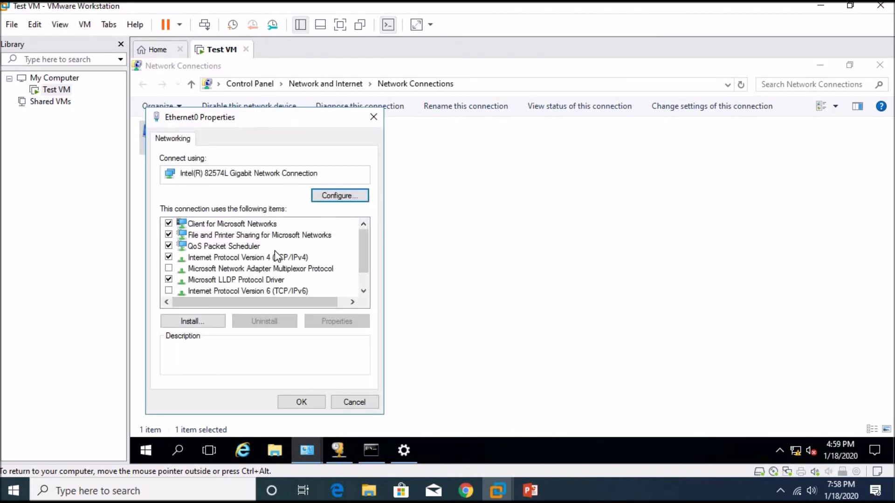
pyautogui.doubleClick(275, 257)
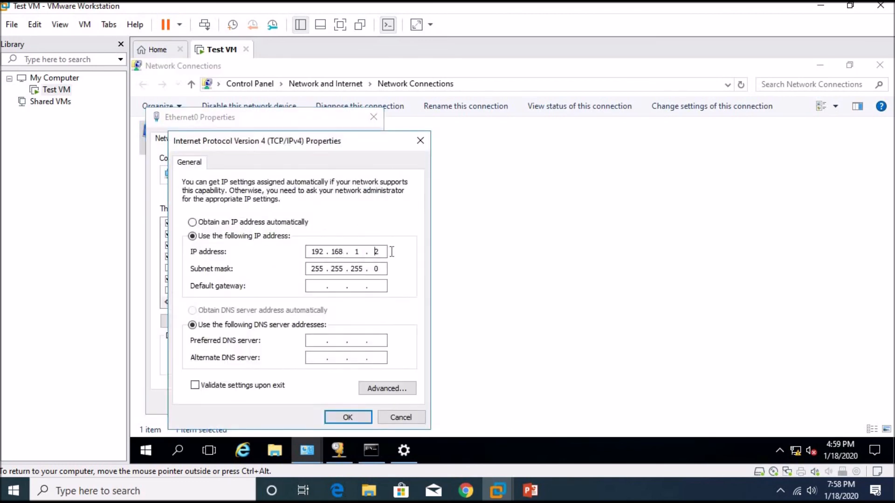
pyautogui.click(349, 417)
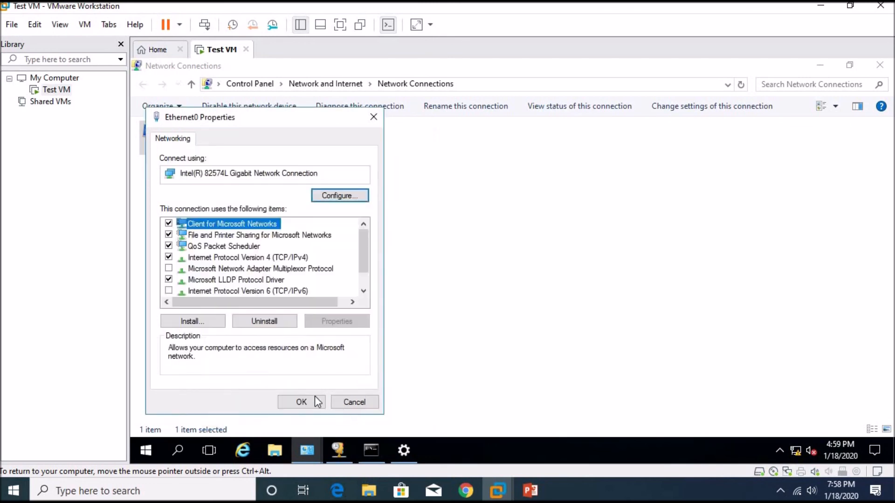
pyautogui.click(299, 401)
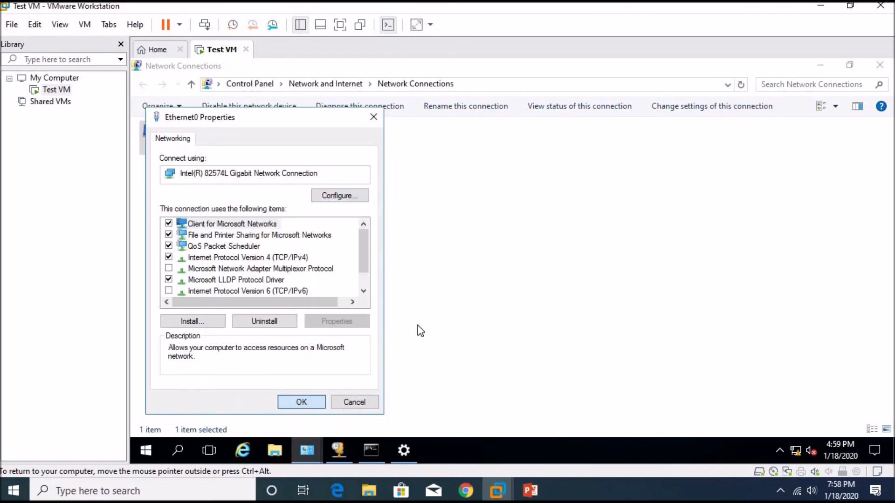
pyautogui.click(879, 65)
pyautogui.click(880, 68)
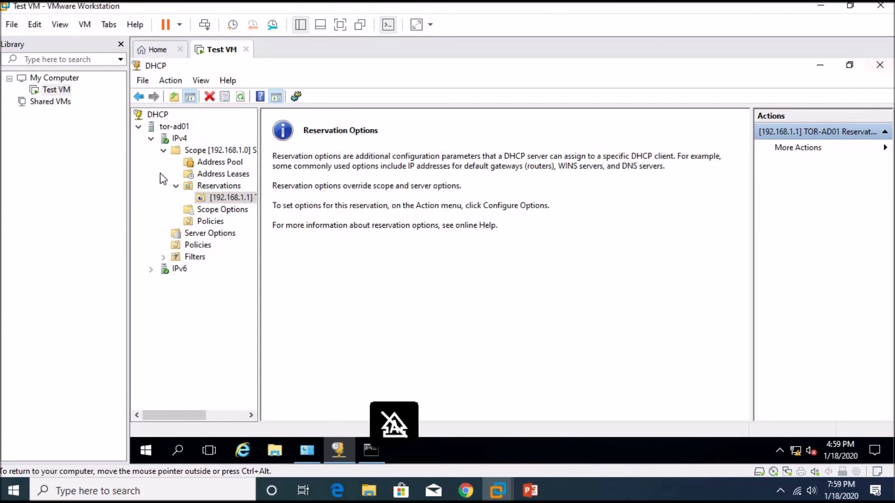
pyautogui.click(164, 150)
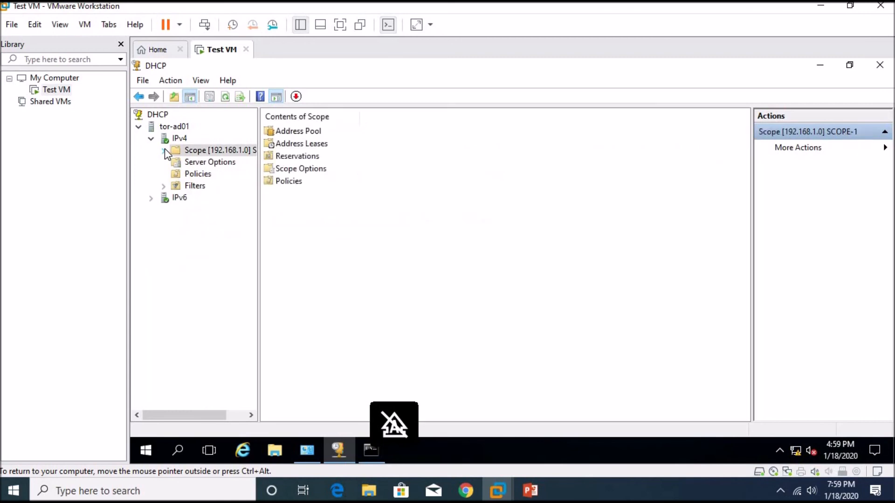
# - Start creating a new virtual machine on My Computer in VMware Workstation with the Typical configuration
pyautogui.rightClick(66, 78)
pyautogui.click(76, 118)
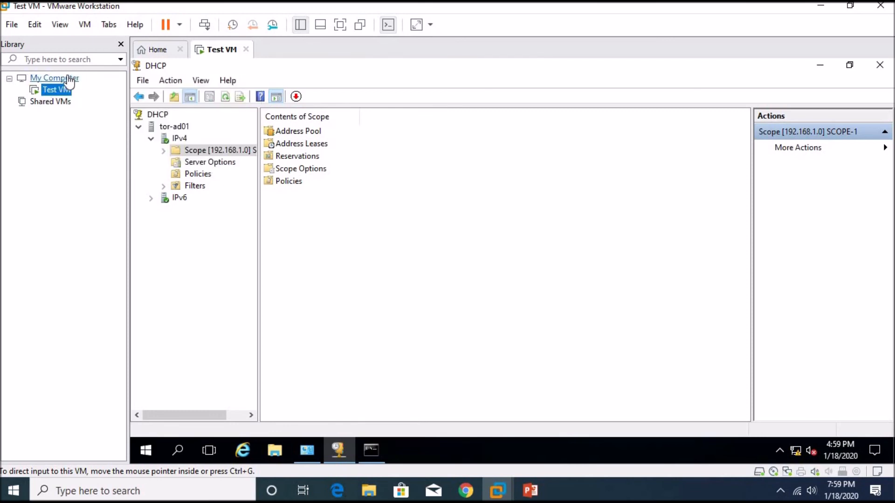
pyautogui.click(13, 27)
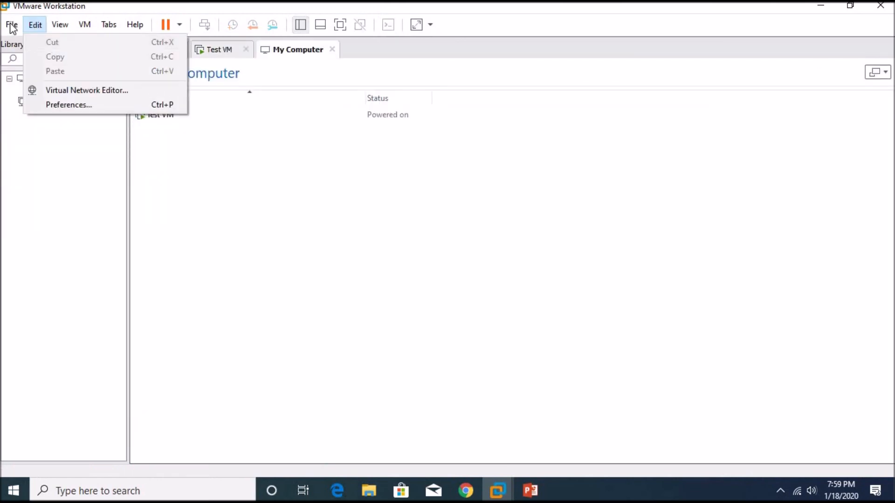
pyautogui.click(21, 44)
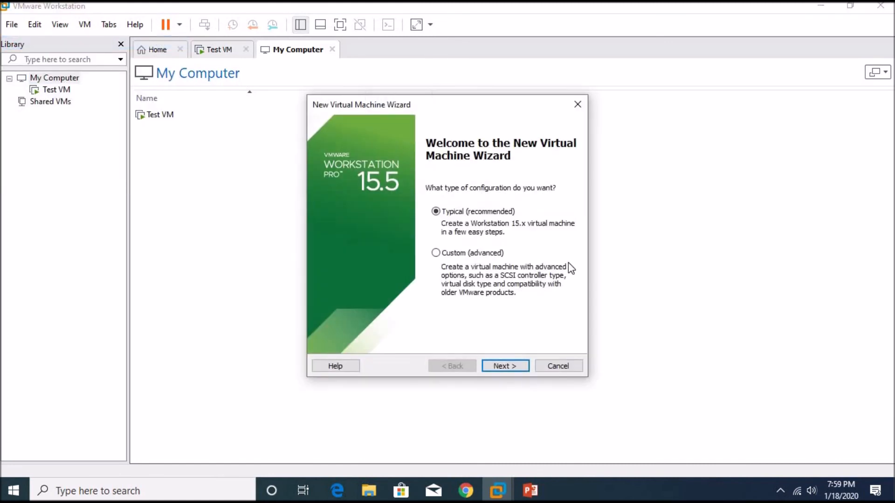
pyautogui.click(512, 372)
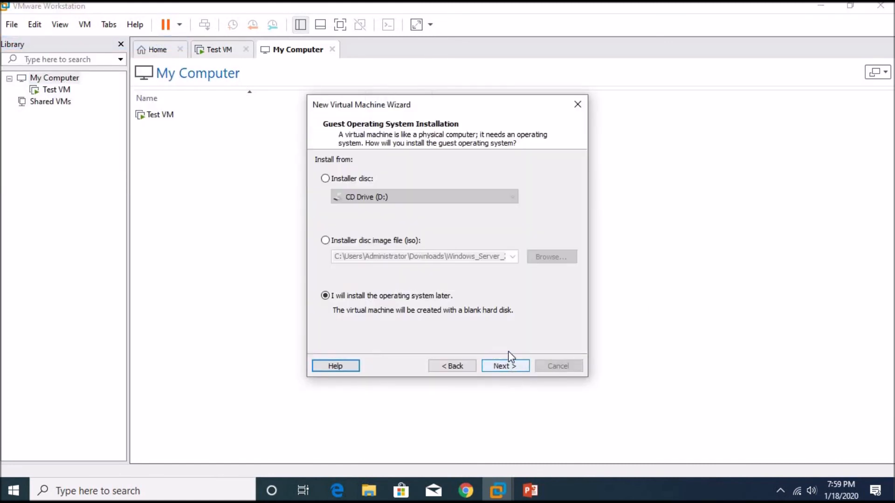
# - Use the disc image en_windows_10_pro_10240_x64_dvd from Downloads as the guest operating system installer
pyautogui.click(392, 241)
pyautogui.click(551, 261)
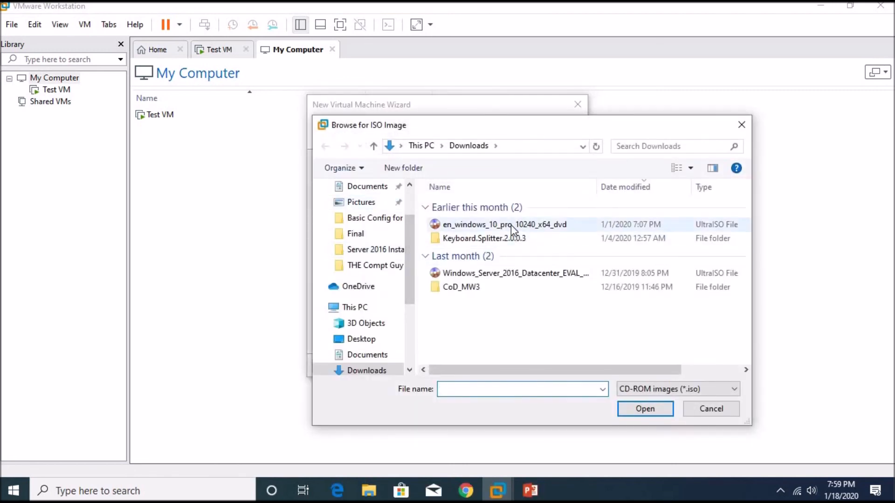
pyautogui.doubleClick(512, 225)
pyautogui.click(520, 371)
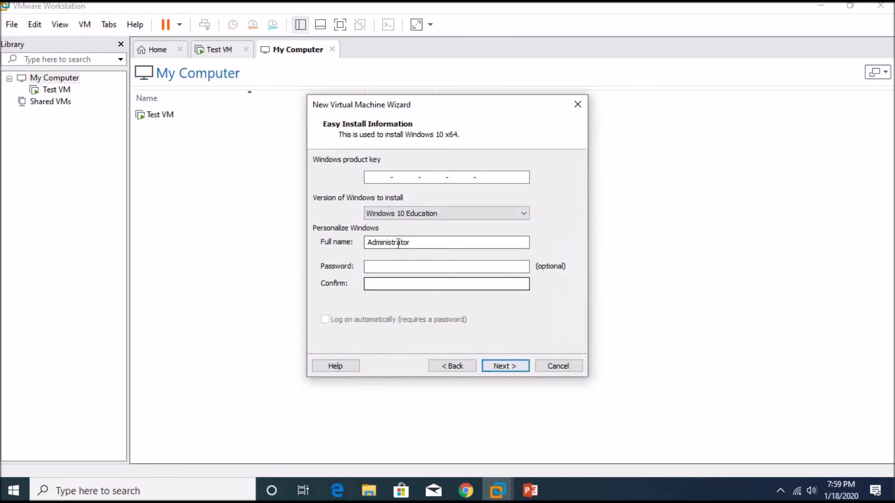
# - Enter and confirm the Windows account password for Easy Install, and continue without a product key
pyautogui.click(409, 265)
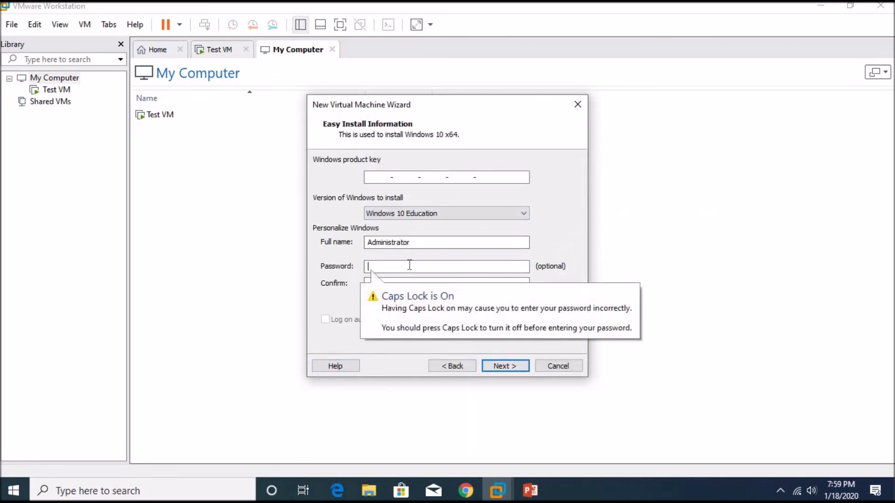
pyautogui.write('*****')
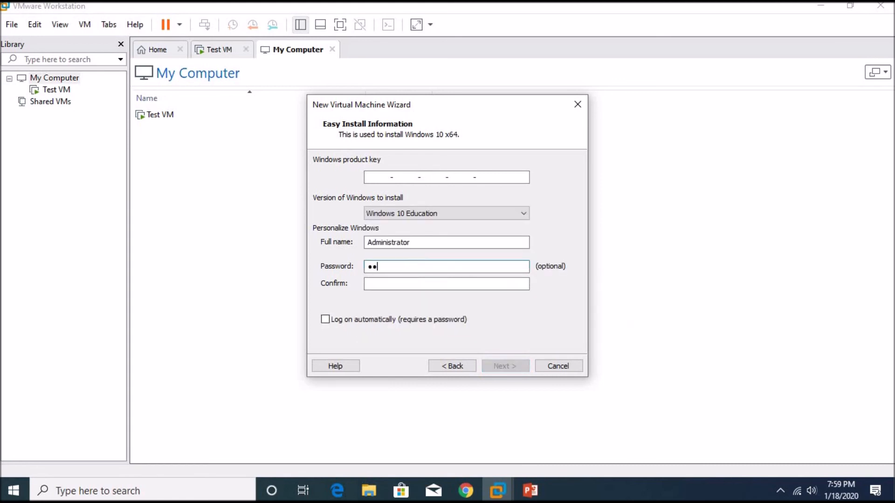
pyautogui.write('****')
pyautogui.press('Tab')
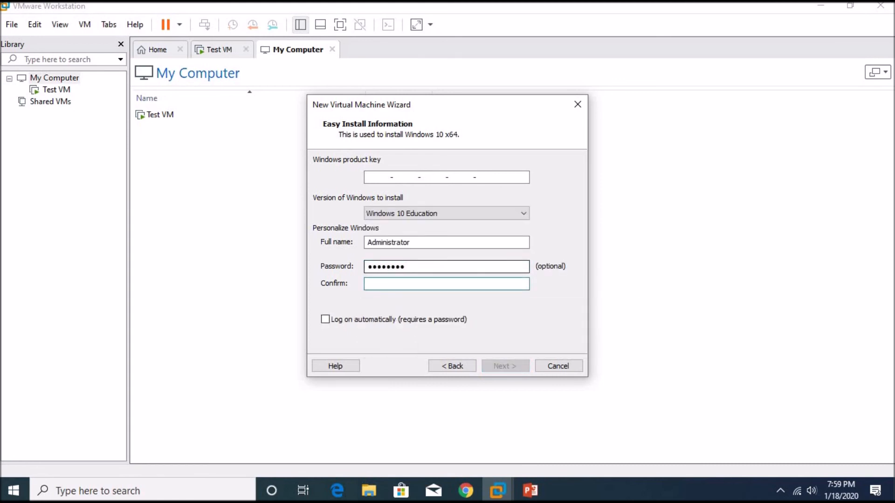
pyautogui.write('********')
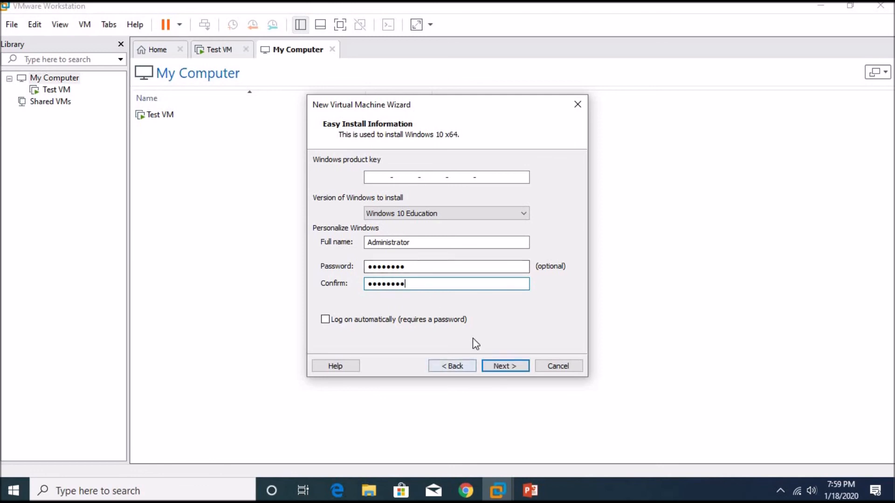
pyautogui.click(520, 366)
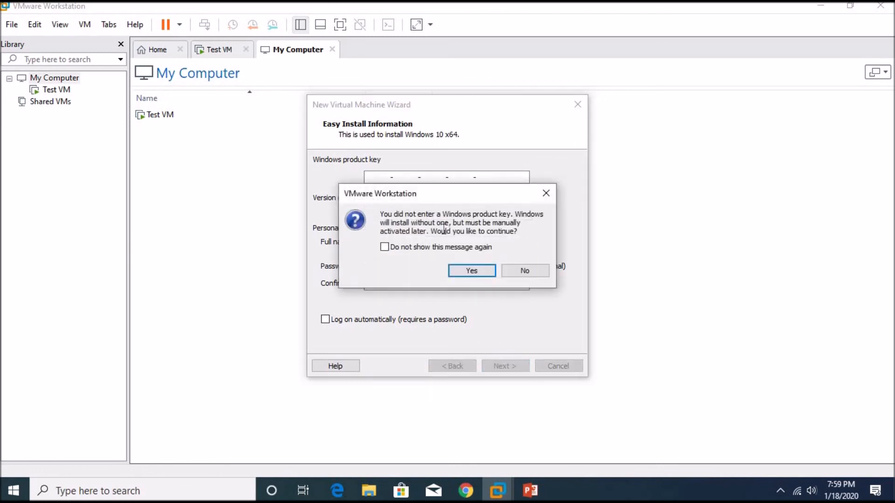
pyautogui.click(472, 270)
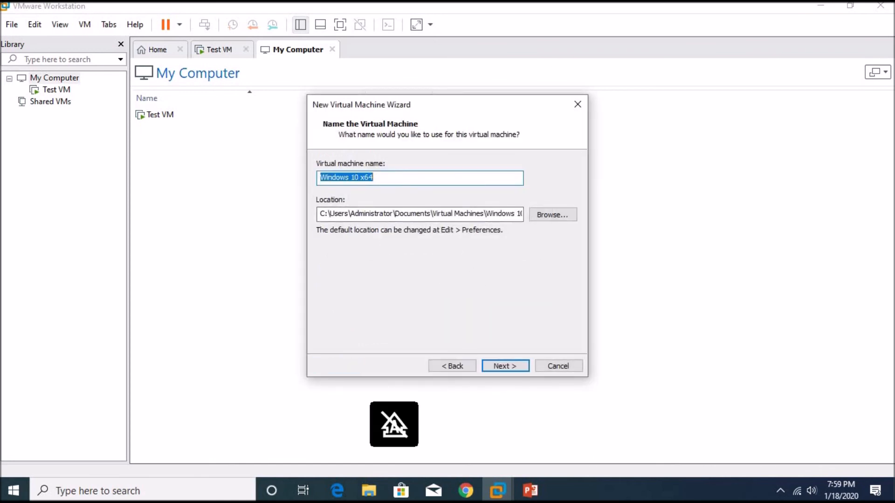
# - Name the new virtual machine Client-01 and keep the default storage location
pyautogui.write('Cli')
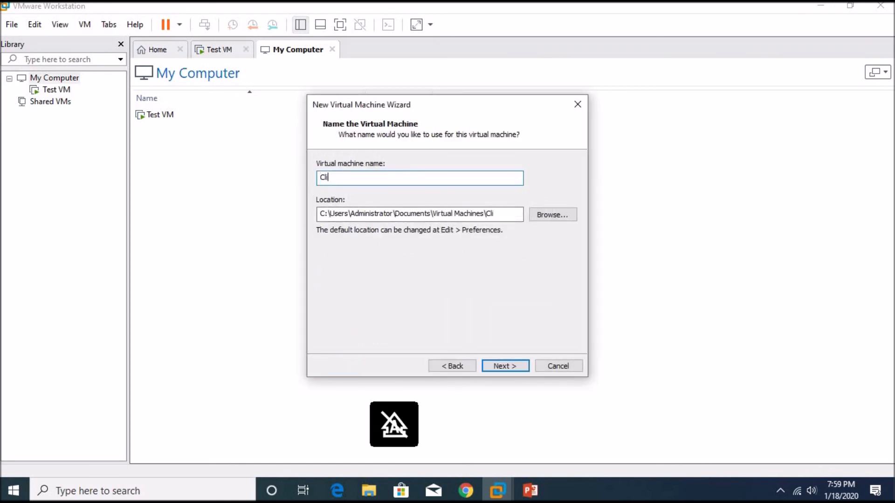
pyautogui.write('ent-01')
pyautogui.click(516, 367)
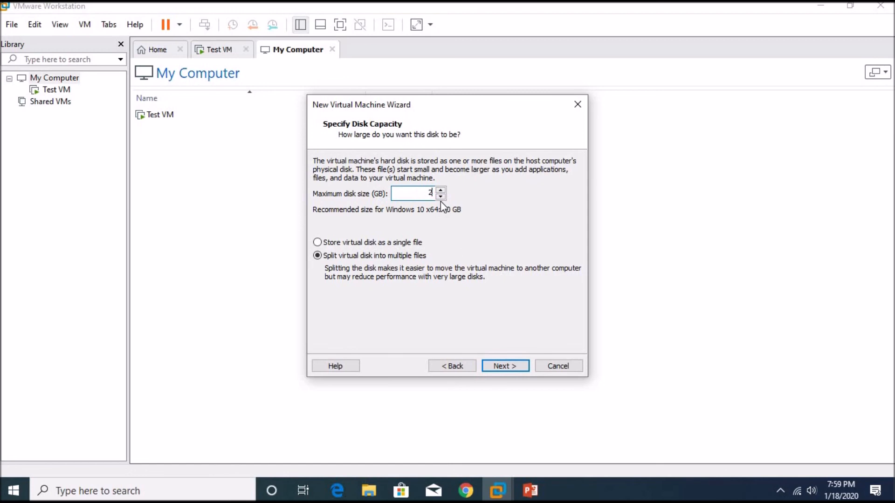
# - Set the maximum disk size to 25 GB, split into multiple files, and create the virtual machine
pyautogui.write('25')
pyautogui.click(519, 367)
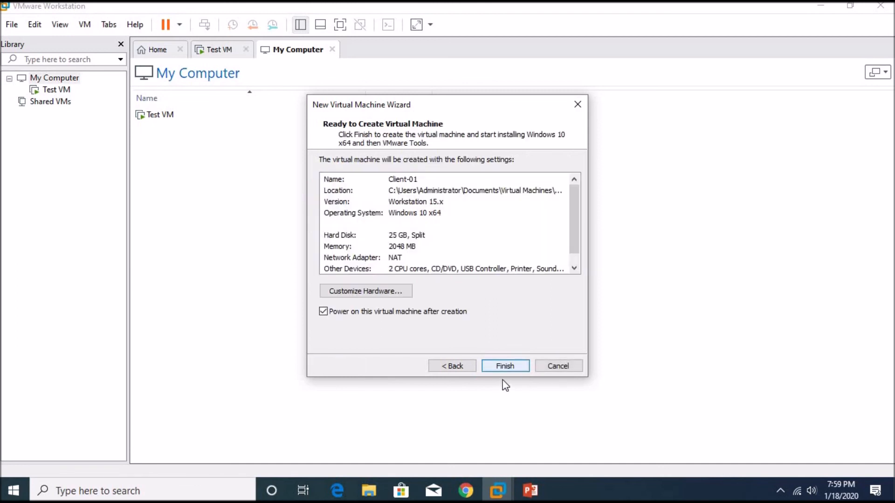
pyautogui.click(511, 367)
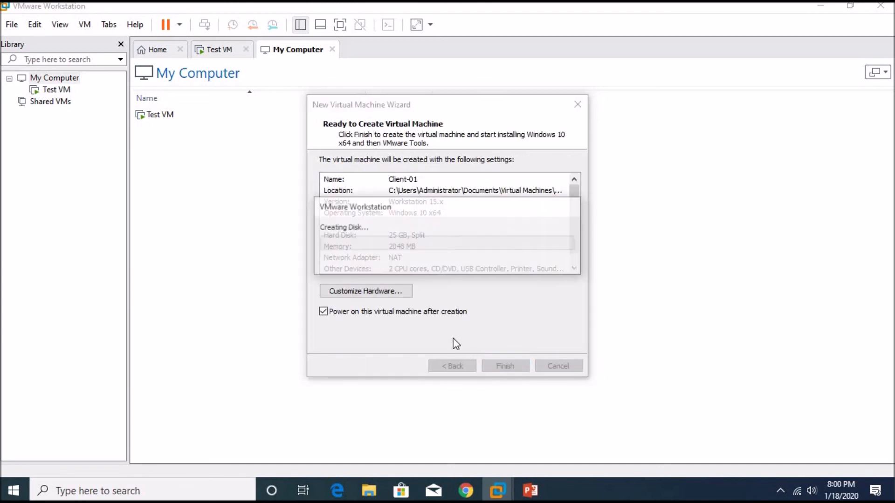